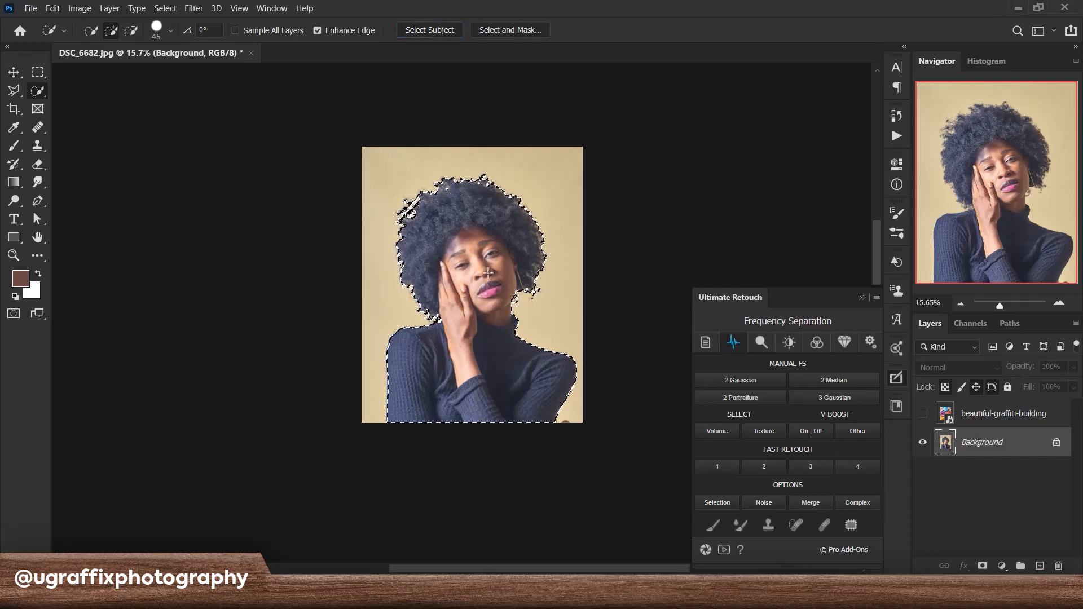
Step: Show the beautiful-graffiti-building layer and add a layer mask that hides it over the selected woman
{"action": "scroll", "coordinate": [472, 299], "scroll_direction": "up", "scroll_amount": 1}
{"action": "left_click", "coordinate": [923, 413]}
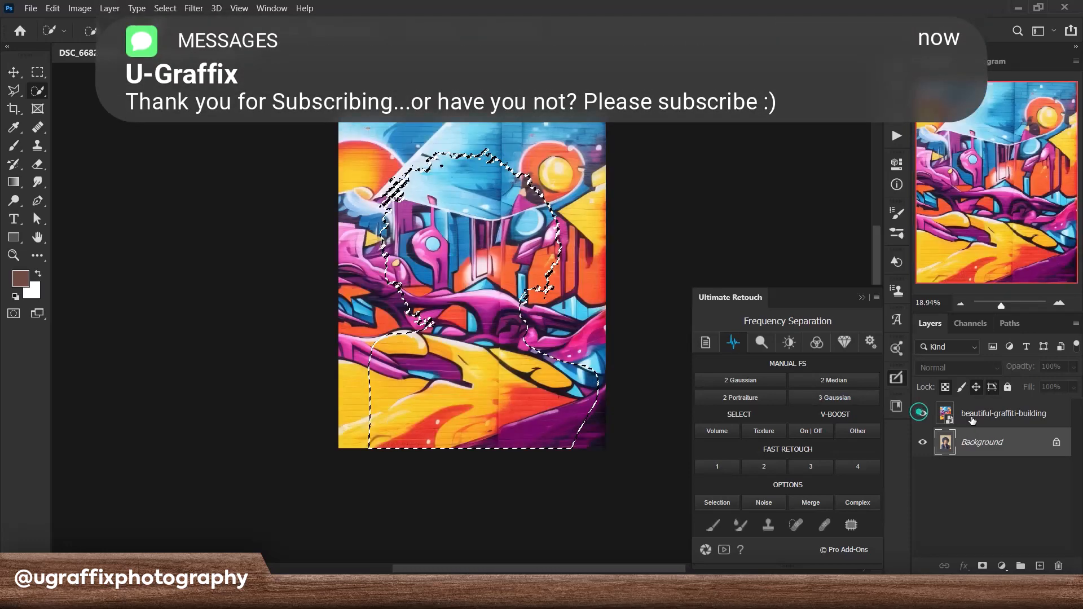
{"action": "left_click", "coordinate": [984, 414]}
{"action": "left_click", "coordinate": [982, 565]}
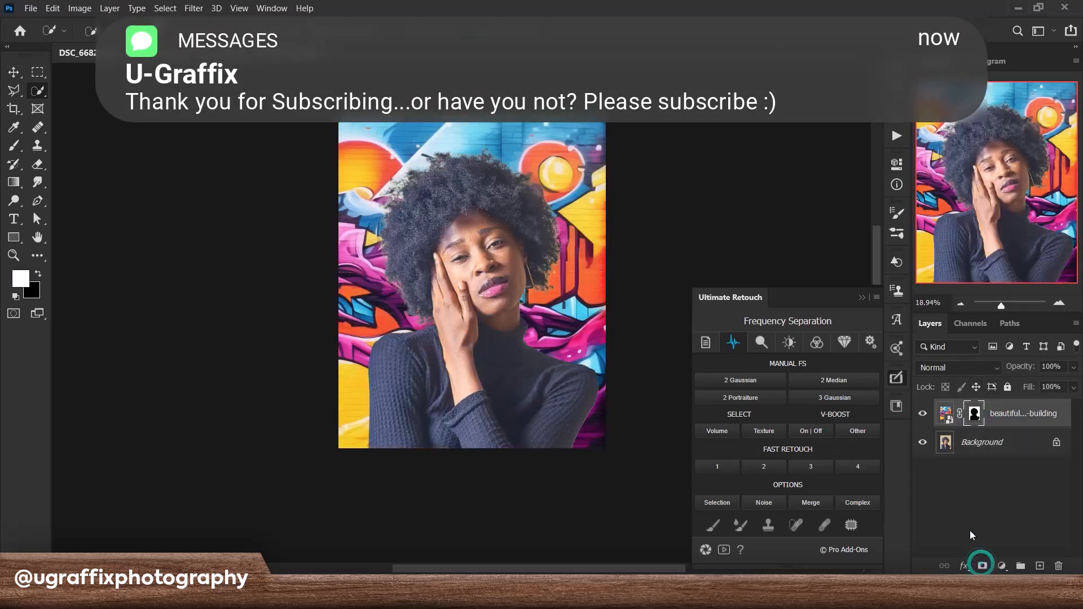
Step: Set the blend mode of the beautiful-graffiti-building layer to Hard Light
{"action": "scroll", "coordinate": [566, 371], "scroll_direction": "up", "scroll_amount": 2}
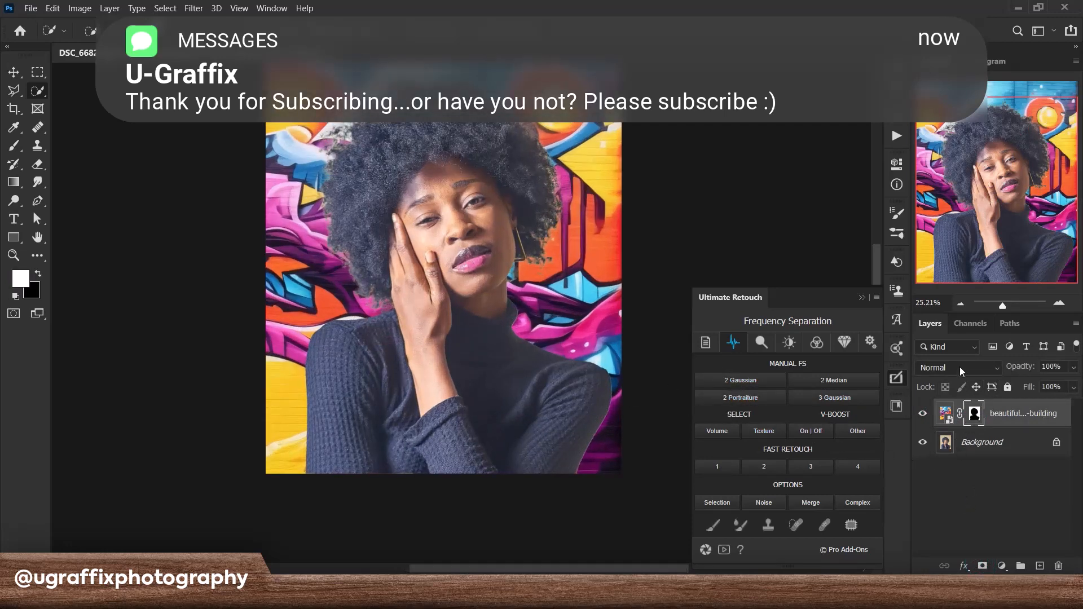
{"action": "scroll", "coordinate": [582, 371], "scroll_direction": "down", "scroll_amount": 1}
{"action": "key", "text": "v"}
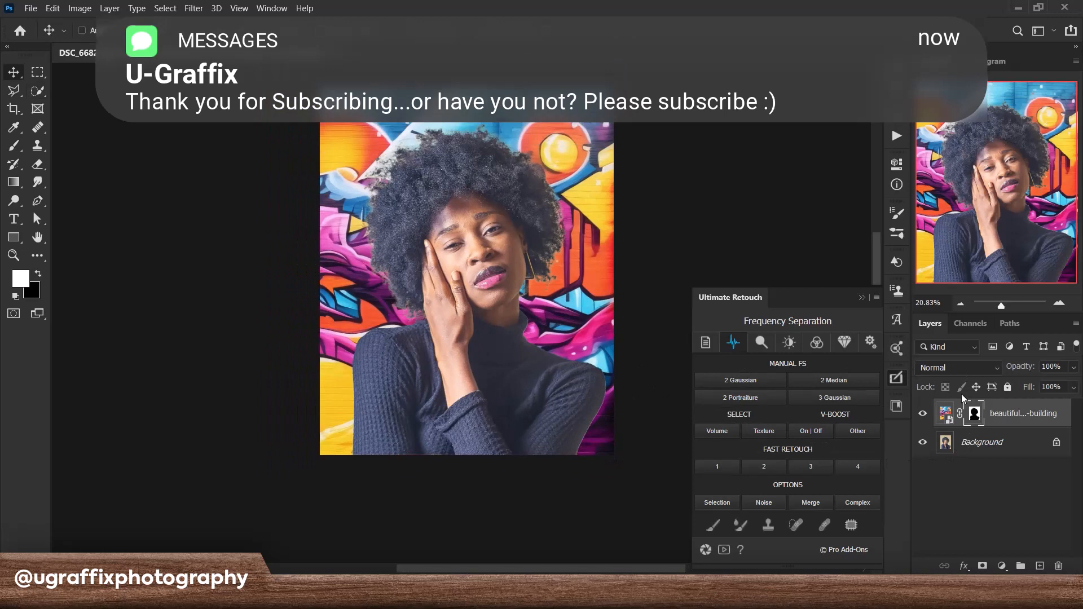
{"action": "left_click", "coordinate": [973, 370]}
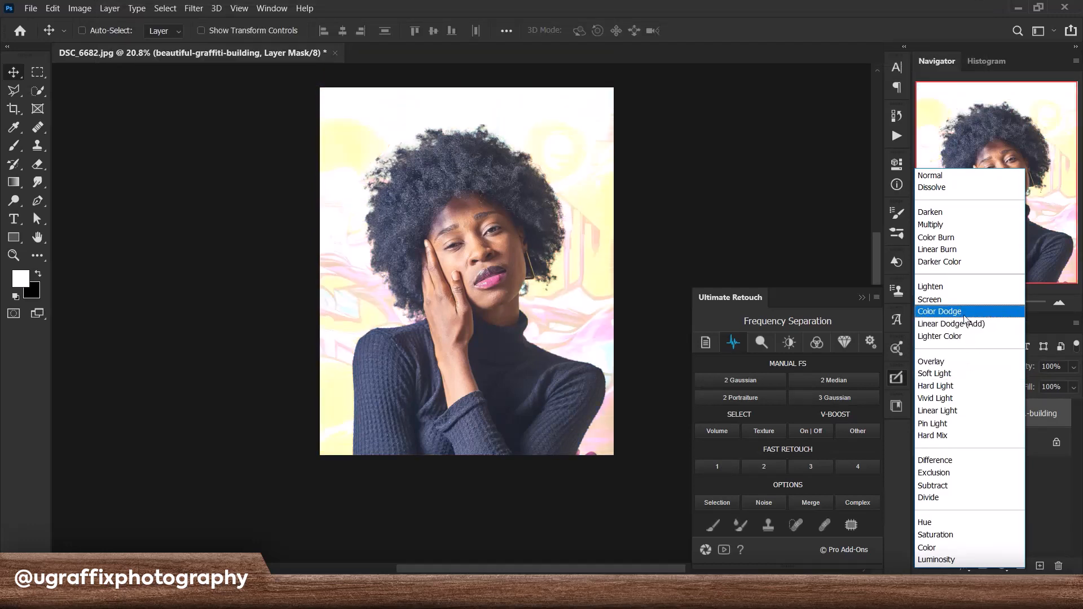
{"action": "left_click", "coordinate": [951, 388]}
Step: Blur the graffiti layer's image, not its mask, with a Gaussian Blur of 19.4 pixels radius
{"action": "left_click", "coordinate": [945, 413]}
{"action": "left_click", "coordinate": [194, 7]}
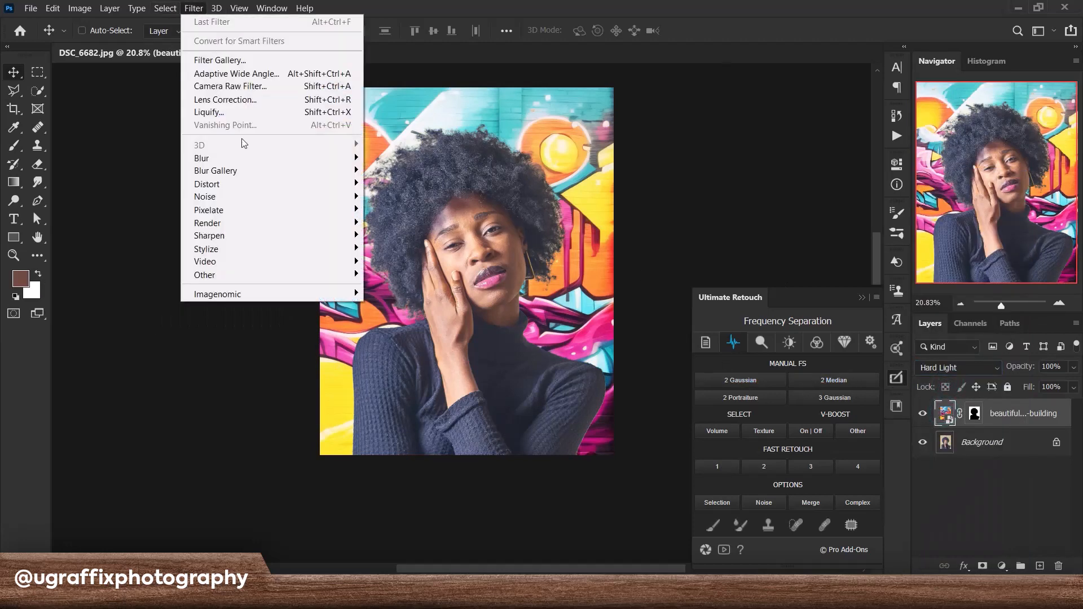
{"action": "mouse_move", "coordinate": [209, 158]}
{"action": "left_click", "coordinate": [395, 210]}
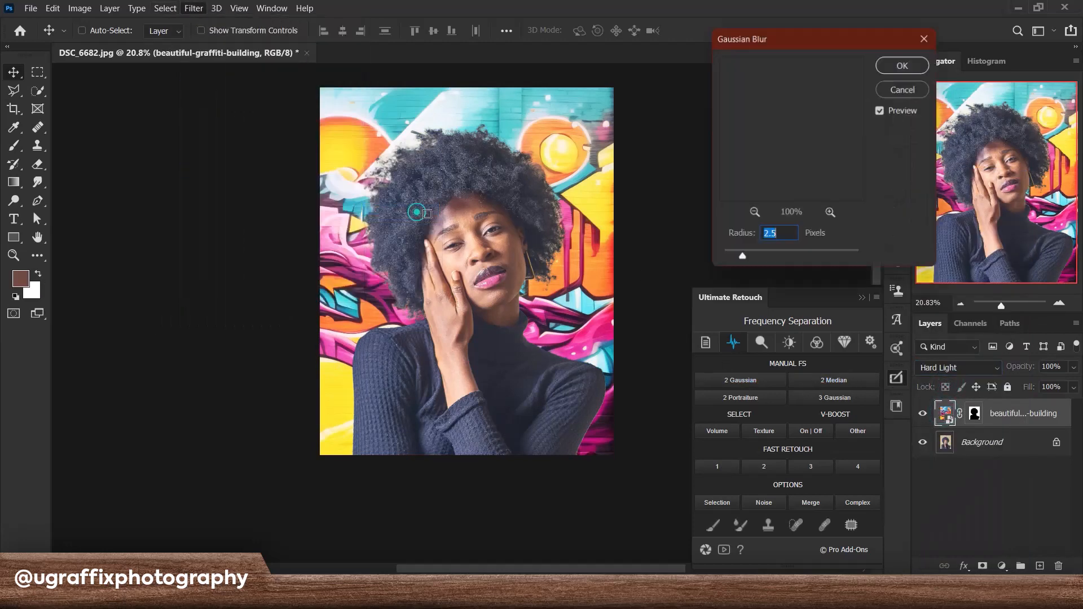
{"action": "left_click", "coordinate": [785, 256]}
{"action": "left_click_drag", "start_coordinate": [784, 258], "coordinate": [781, 258]}
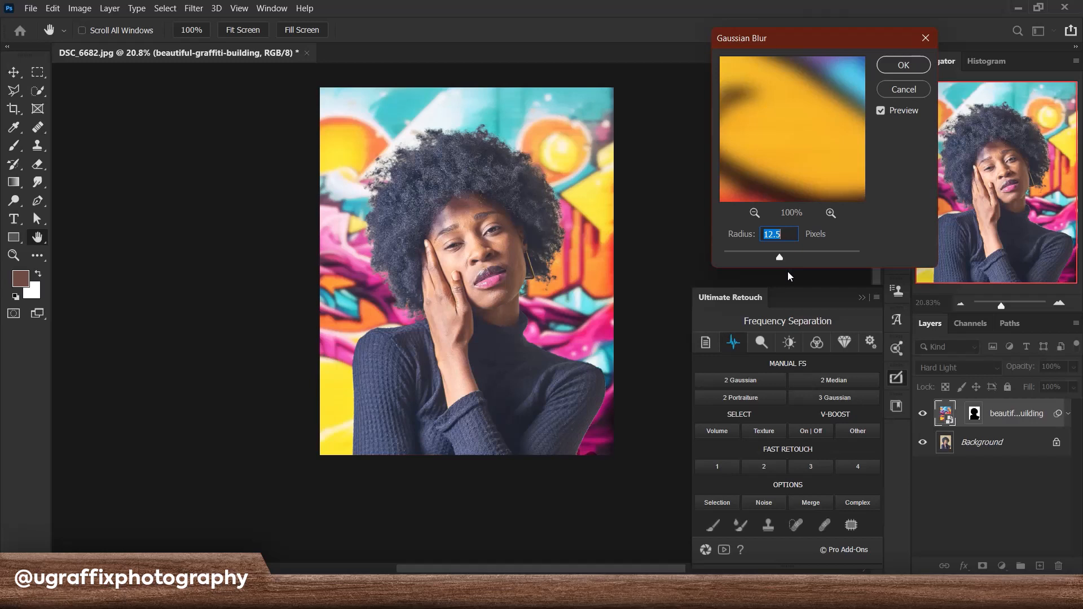
{"action": "left_click_drag", "start_coordinate": [780, 256], "coordinate": [784, 256]}
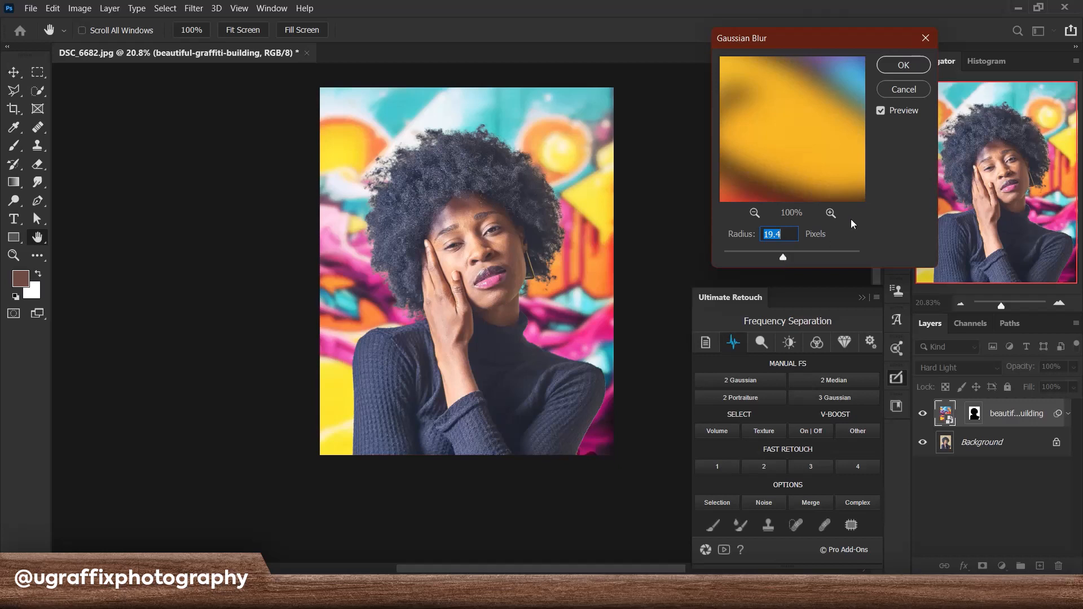
{"action": "left_click", "coordinate": [902, 66]}
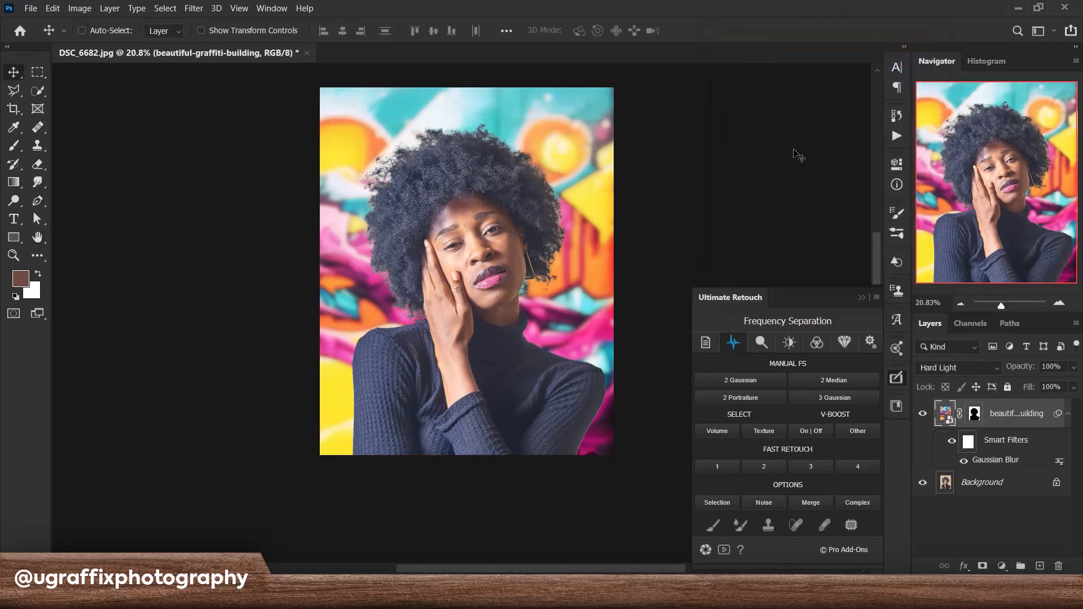
Step: Clean up the afro's lower-left edge on Layer 4 copy with the Clone Stamp, sampling nearby hair and background
{"action": "scroll", "coordinate": [327, 164], "scroll_direction": "up", "scroll_amount": 3}
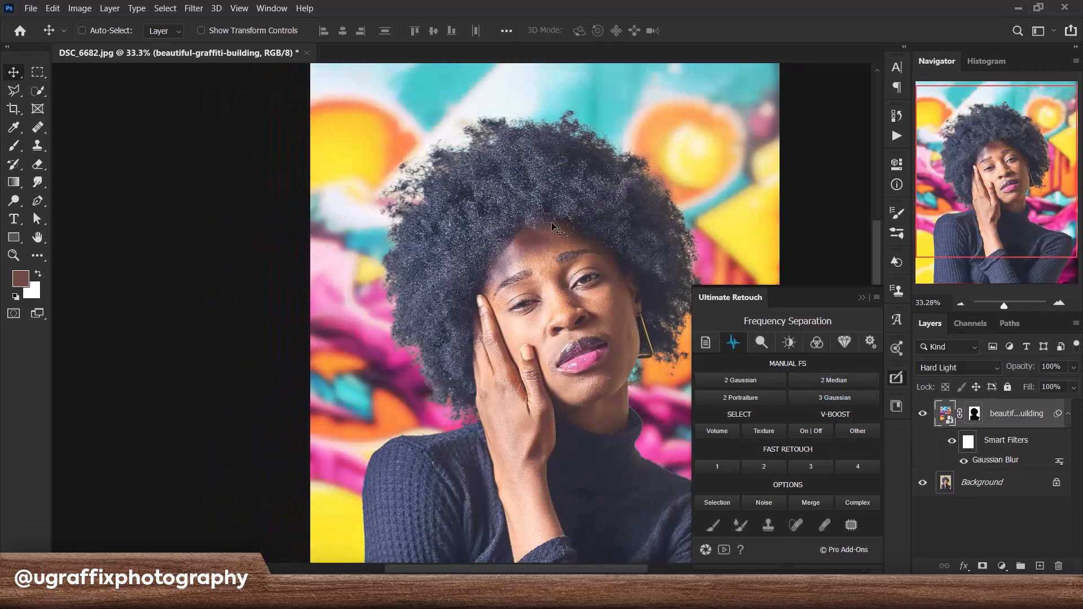
{"action": "scroll", "coordinate": [552, 223], "scroll_direction": "down", "scroll_amount": 6}
{"action": "scroll", "coordinate": [625, 212], "scroll_direction": "up", "scroll_amount": 2}
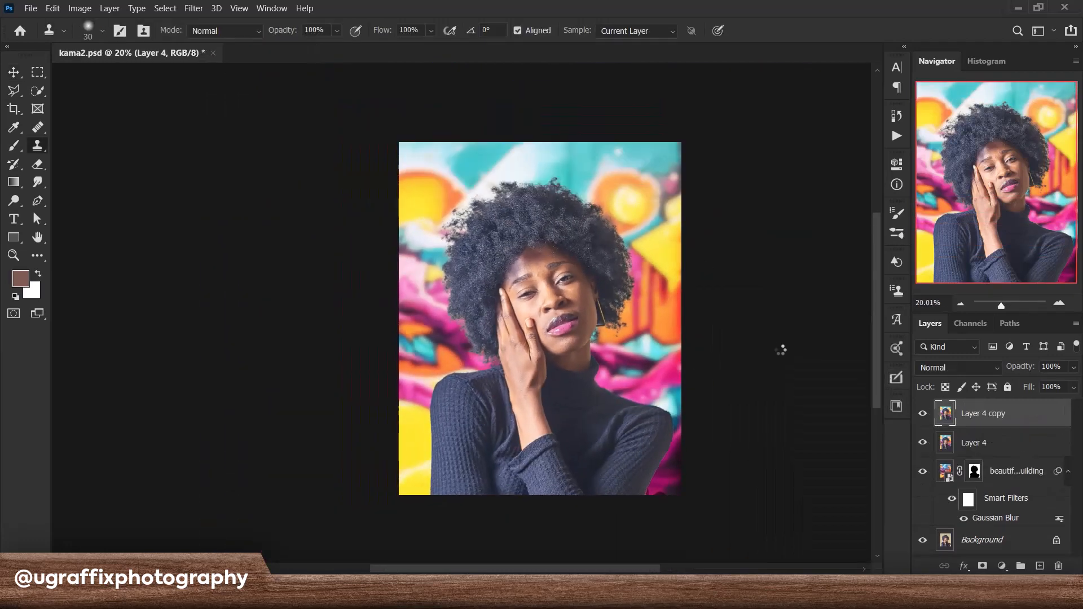
{"action": "scroll", "coordinate": [448, 147], "scroll_direction": "up", "scroll_amount": 3}
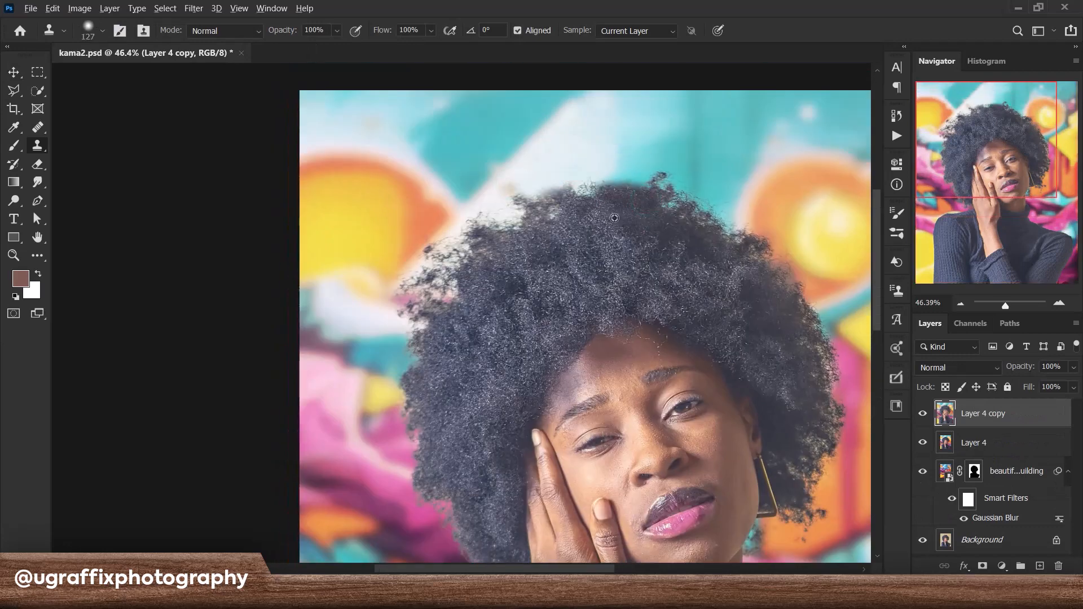
{"action": "left_click_drag", "start_coordinate": [614, 218], "coordinate": [542, 218]}
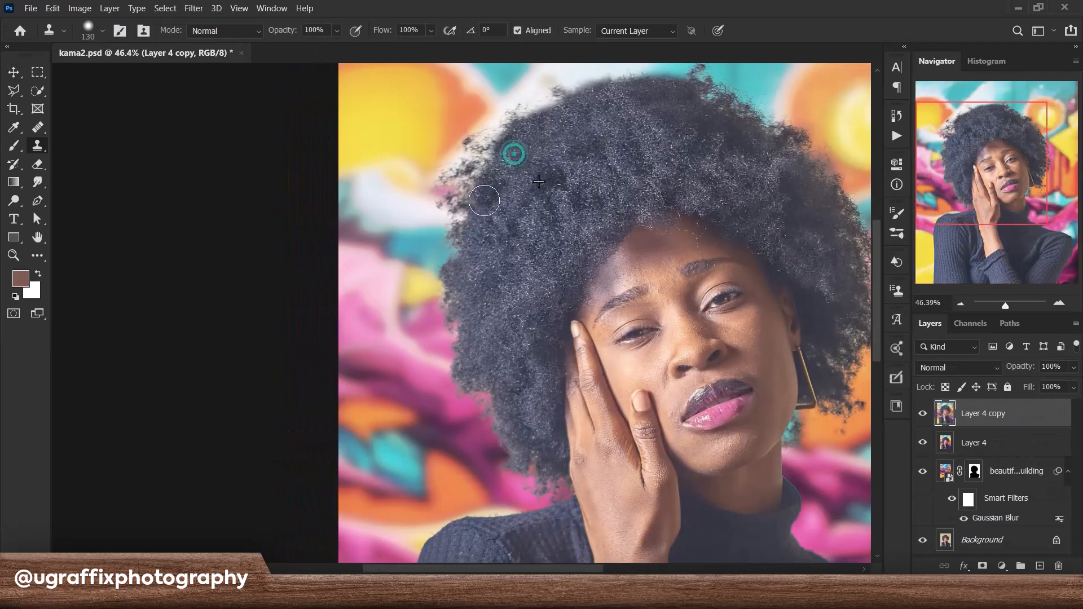
{"action": "mouse_move", "coordinate": [513, 152]}
{"action": "left_mouse_down"}
{"action": "mouse_move", "coordinate": [461, 316]}
{"action": "mouse_move", "coordinate": [540, 467]}
{"action": "mouse_move", "coordinate": [515, 485]}
{"action": "left_mouse_up"}
{"action": "left_click", "coordinate": [484, 374], "text": "alt"}
{"action": "left_click", "coordinate": [434, 408], "text": "alt"}
{"action": "left_click", "coordinate": [403, 299], "text": "alt"}
{"action": "mouse_move", "coordinate": [443, 381]}
{"action": "left_mouse_down"}
{"action": "mouse_move", "coordinate": [444, 396]}
{"action": "mouse_move", "coordinate": [402, 359]}
{"action": "left_mouse_up"}
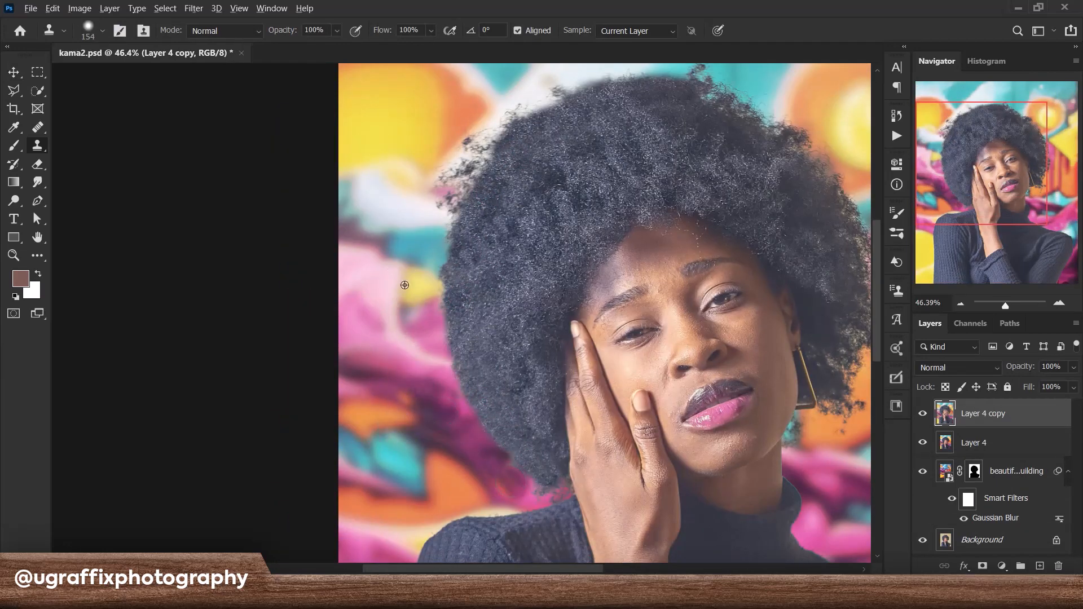
Step: Clone background and hair along the afro's upper-left edge to make its outline full and smooth
{"action": "left_click", "coordinate": [404, 285], "text": "alt"}
{"action": "left_click_drag", "start_coordinate": [431, 272], "coordinate": [420, 301]}
{"action": "mouse_move", "coordinate": [446, 175]}
{"action": "left_mouse_down"}
{"action": "mouse_move", "coordinate": [431, 247]}
{"action": "mouse_move", "coordinate": [440, 213]}
{"action": "mouse_move", "coordinate": [464, 194]}
{"action": "left_mouse_up"}
{"action": "left_click", "coordinate": [510, 165], "text": "alt"}
{"action": "left_click_drag", "start_coordinate": [496, 180], "coordinate": [545, 151]}
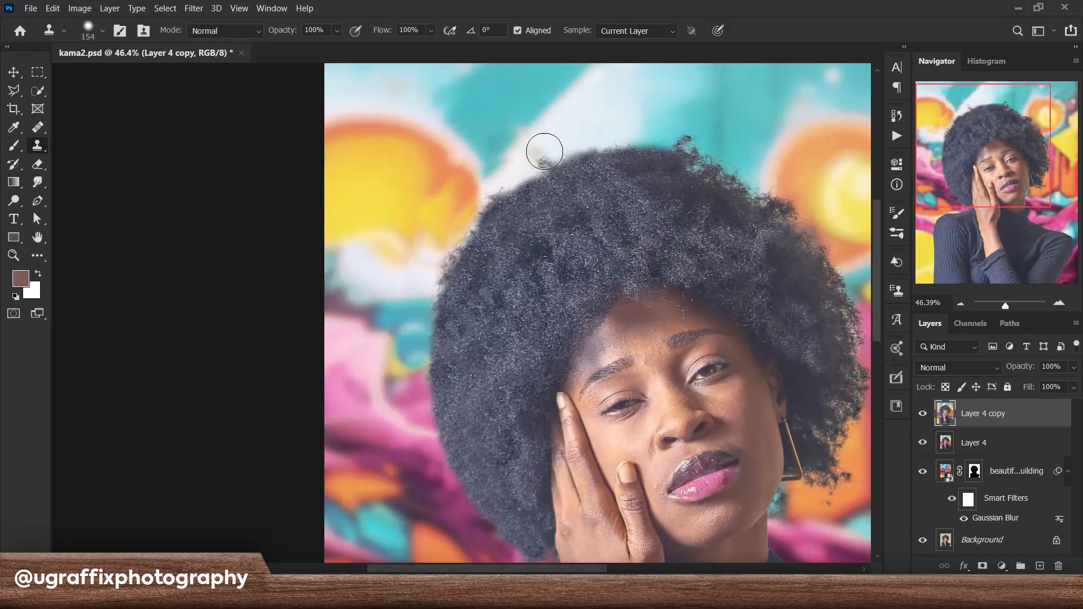
{"action": "scroll", "coordinate": [544, 151], "scroll_direction": "down", "scroll_amount": 2}
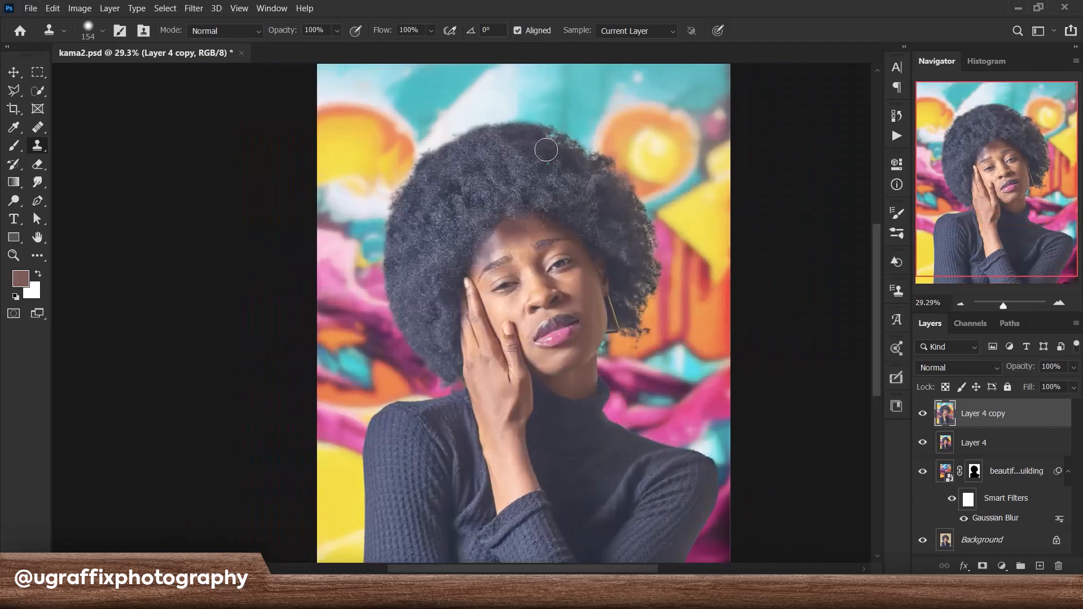
Step: Clone along the afro's right edge and beside the earring to fill gaps and remove stray hair
{"action": "left_click", "coordinate": [638, 245], "text": "alt"}
{"action": "mouse_move", "coordinate": [649, 274]}
{"action": "left_mouse_down"}
{"action": "mouse_move", "coordinate": [621, 293]}
{"action": "mouse_move", "coordinate": [646, 305]}
{"action": "left_mouse_up"}
{"action": "left_click", "coordinate": [605, 177], "text": "alt"}
{"action": "scroll", "coordinate": [636, 375], "scroll_direction": "up", "scroll_amount": 3}
{"action": "left_click", "coordinate": [615, 316], "text": "alt"}
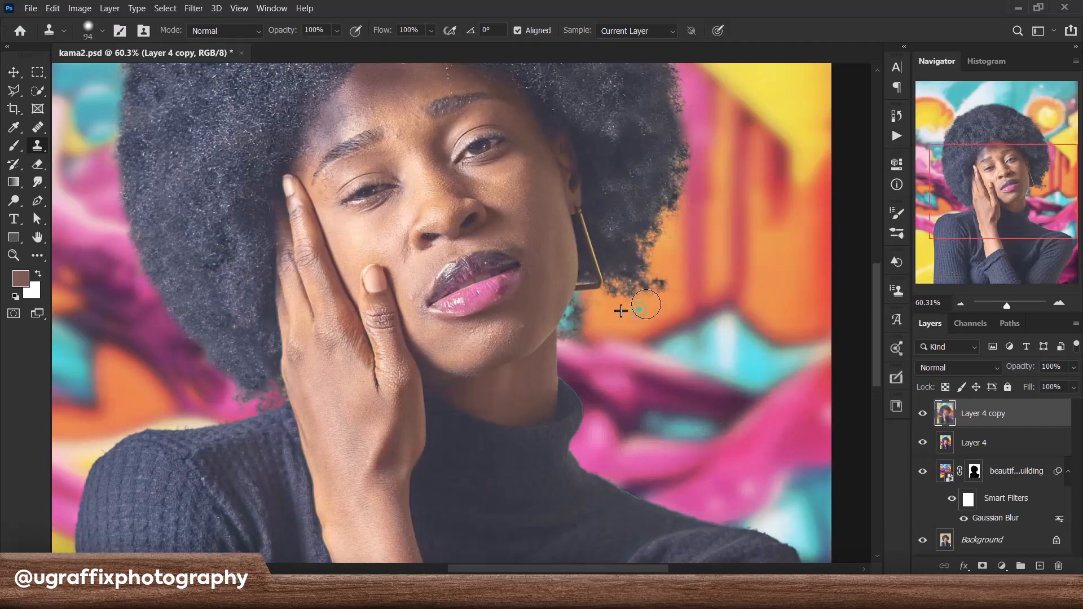
{"action": "scroll", "coordinate": [617, 303], "scroll_direction": "down", "scroll_amount": 3}
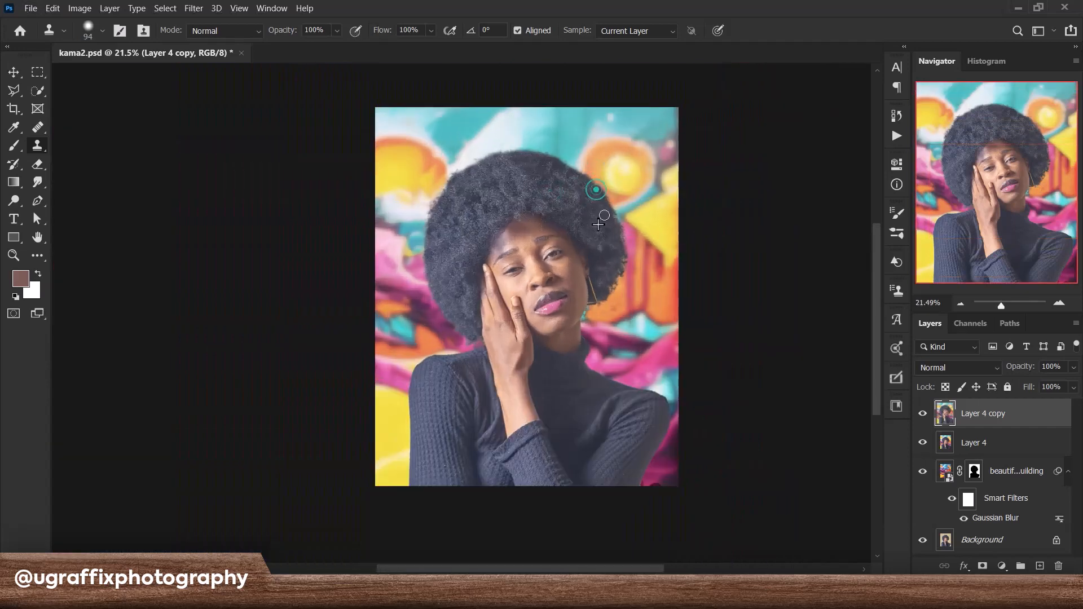
{"action": "left_click_drag", "start_coordinate": [604, 216], "coordinate": [611, 216]}
Step: Run the 2 Gaussian frequency separation from Ultimate Retouch with a blur radius of 4.9 pixels
{"action": "left_click", "coordinate": [896, 378]}
{"action": "left_click", "coordinate": [739, 380]}
{"action": "left_click", "coordinate": [521, 232]}
{"action": "left_click_drag", "start_coordinate": [730, 257], "coordinate": [761, 257]}
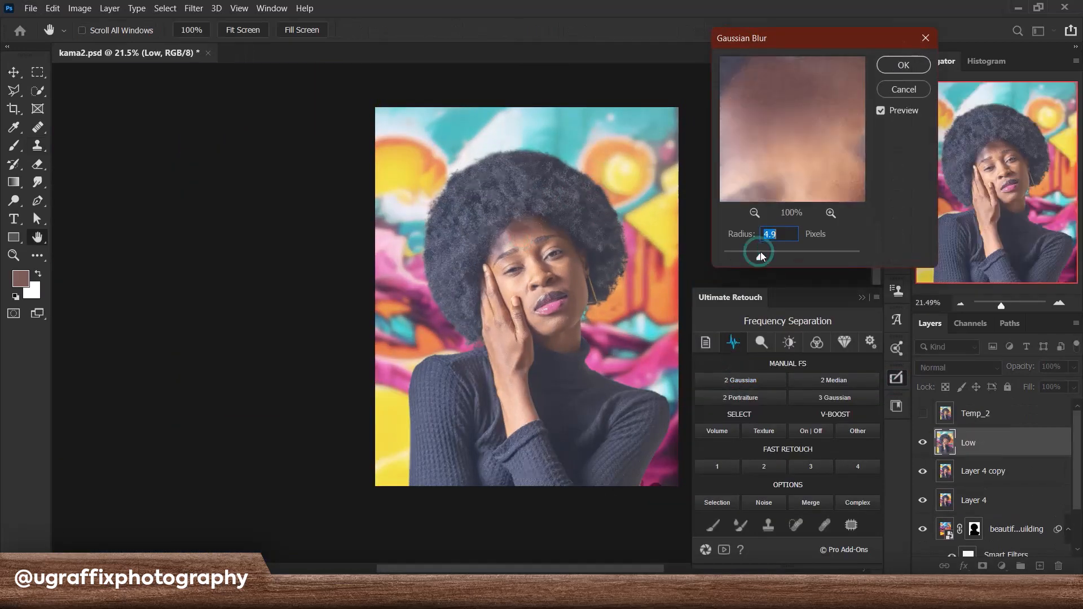
{"action": "left_click", "coordinate": [903, 65]}
Step: Smooth the skin tones of the forehead and hand on the Volume_Retouch layer with the Mixer Brush
{"action": "scroll", "coordinate": [450, 268], "scroll_direction": "up", "scroll_amount": 4}
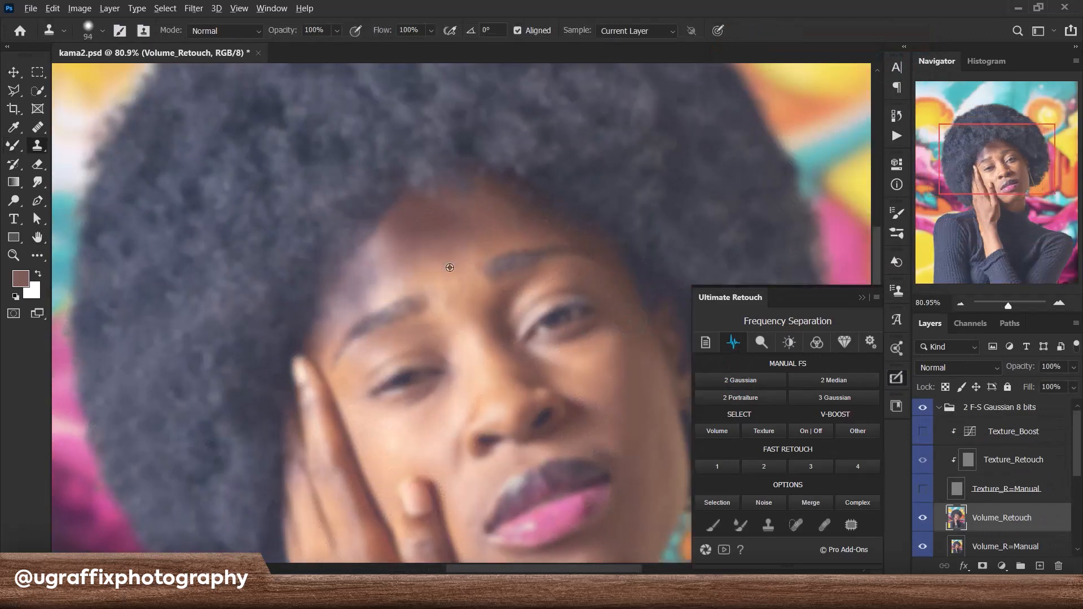
{"action": "key", "text": "b"}
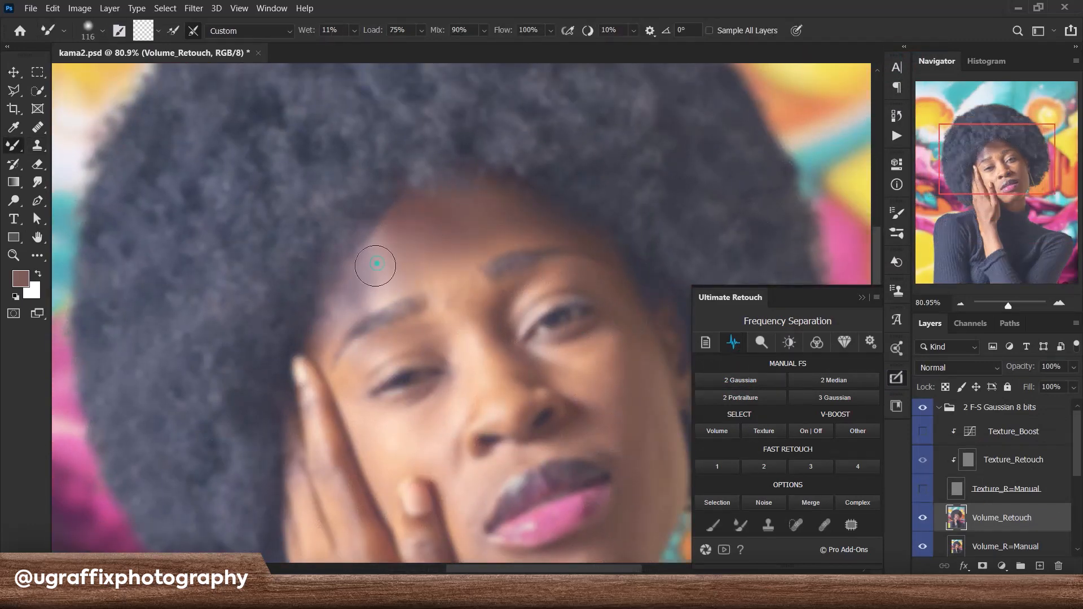
{"action": "scroll", "coordinate": [375, 260], "scroll_direction": "down", "scroll_amount": 3}
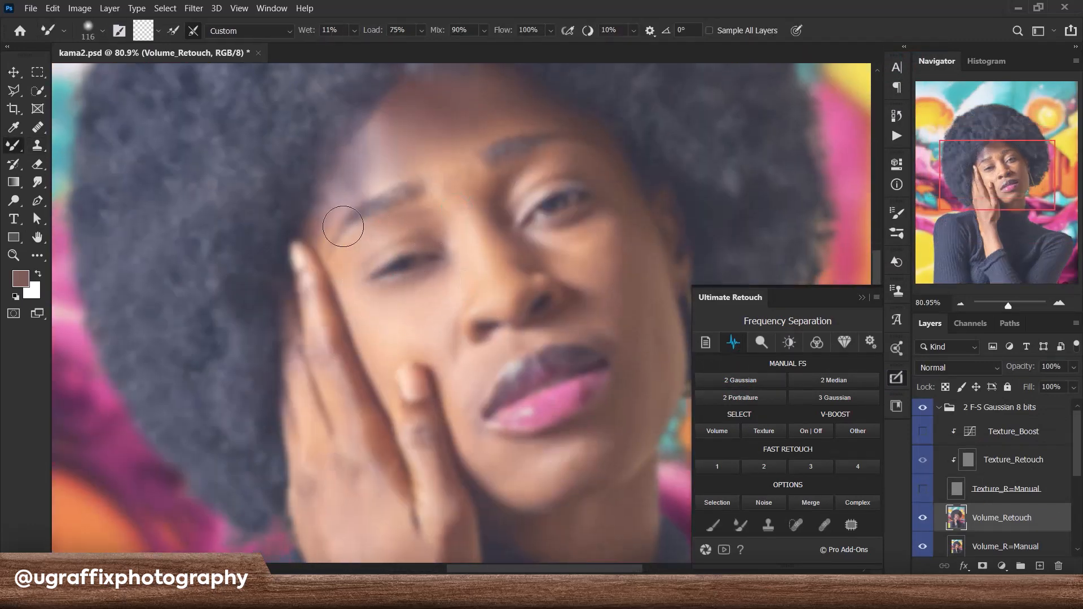
{"action": "scroll", "coordinate": [359, 339], "scroll_direction": "down", "scroll_amount": 2}
{"action": "key", "text": "bracketright"}
{"action": "key", "text": "bracketright"}
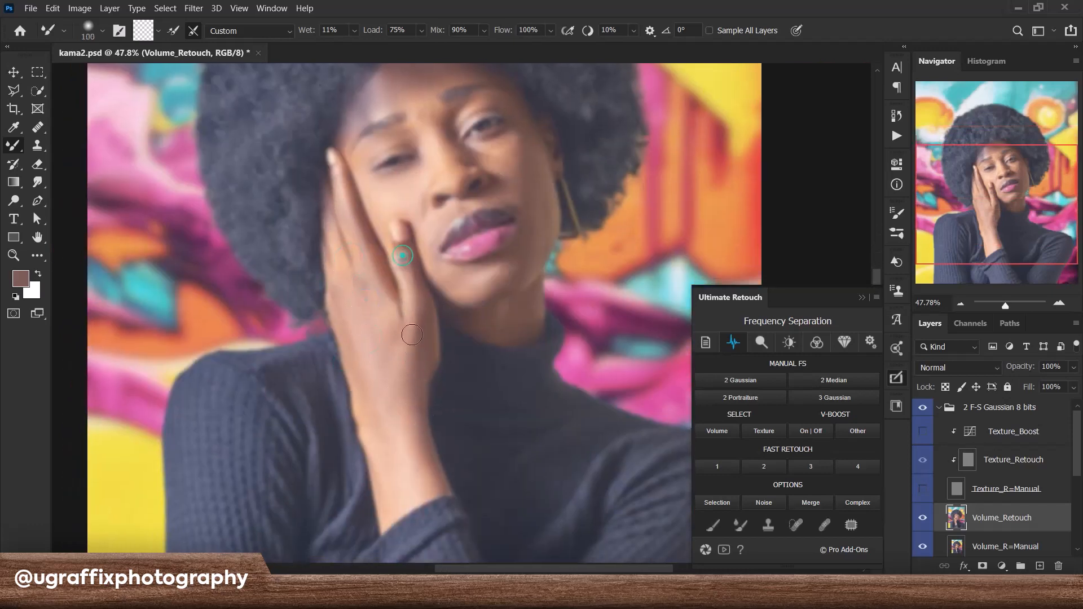
{"action": "key", "text": "bracketleft"}
{"action": "key", "text": "bracketleft"}
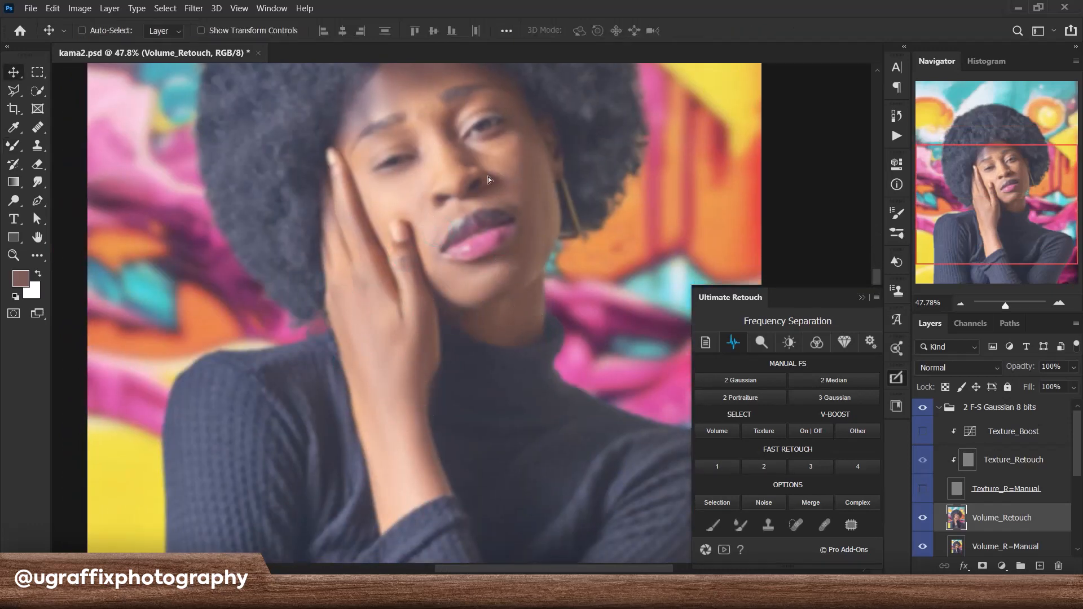
Step: Blend the skin tones around the nose and mouth on Volume_Retouch, reducing the Mixer Brush size to 80
{"action": "mouse_move", "coordinate": [469, 175]}
{"action": "left_mouse_down"}
{"action": "mouse_move", "coordinate": [464, 228]}
{"action": "mouse_move", "coordinate": [445, 260]}
{"action": "left_mouse_up"}
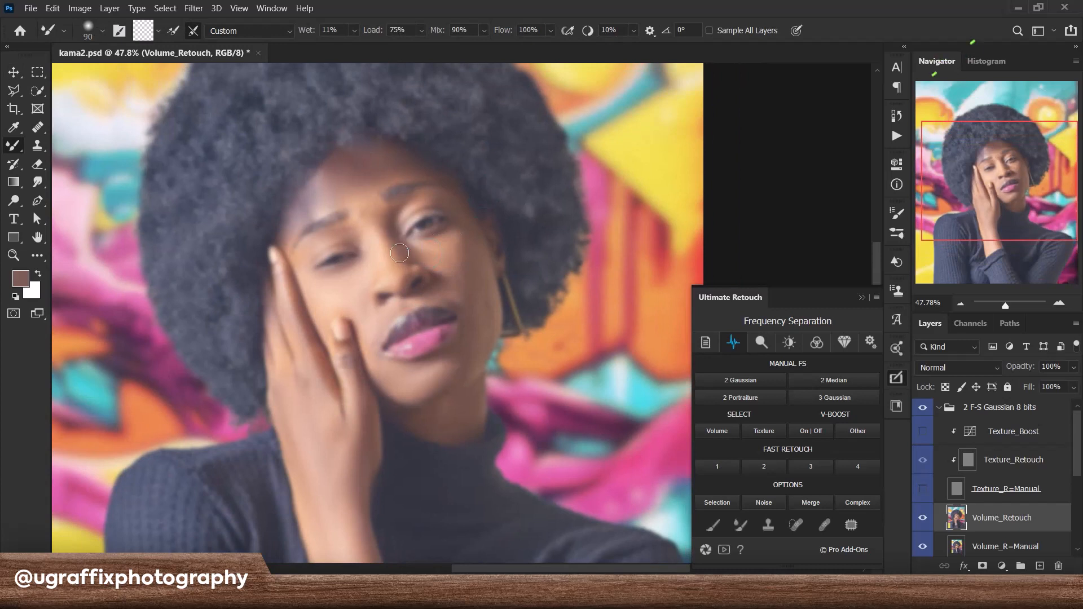
{"action": "key", "text": "bracketright"}
{"action": "key", "text": "bracketleft"}
{"action": "key", "text": "bracketleft"}
{"action": "key", "text": "bracketleft"}
{"action": "key", "text": "bracketleft"}
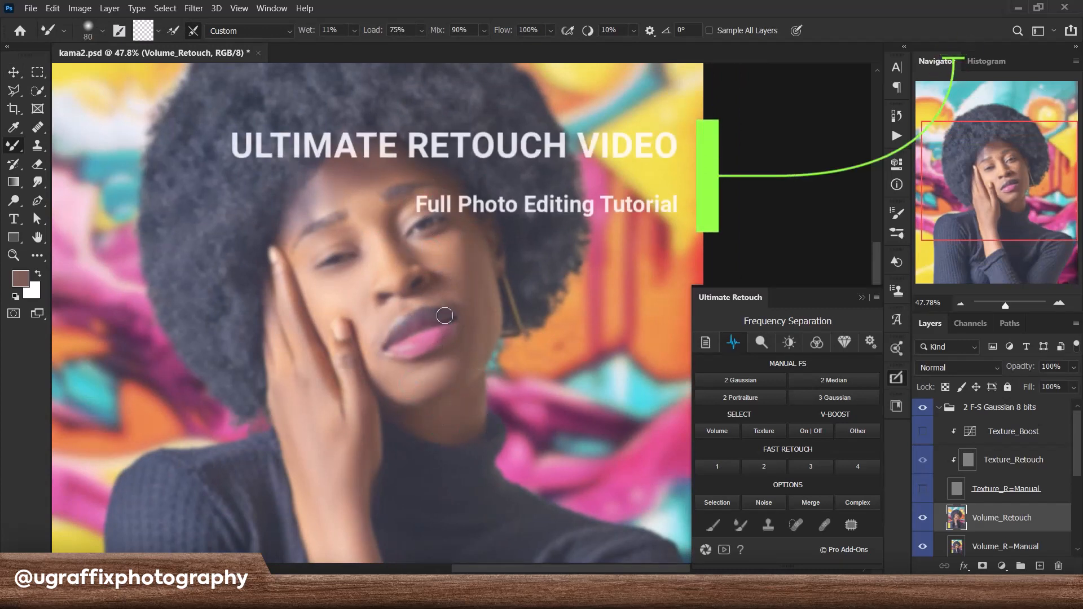
Step: Show the Texture_R=Manual layer and clone clean skin texture around the upper lip on Texture_Retouch
{"action": "left_click", "coordinate": [923, 488]}
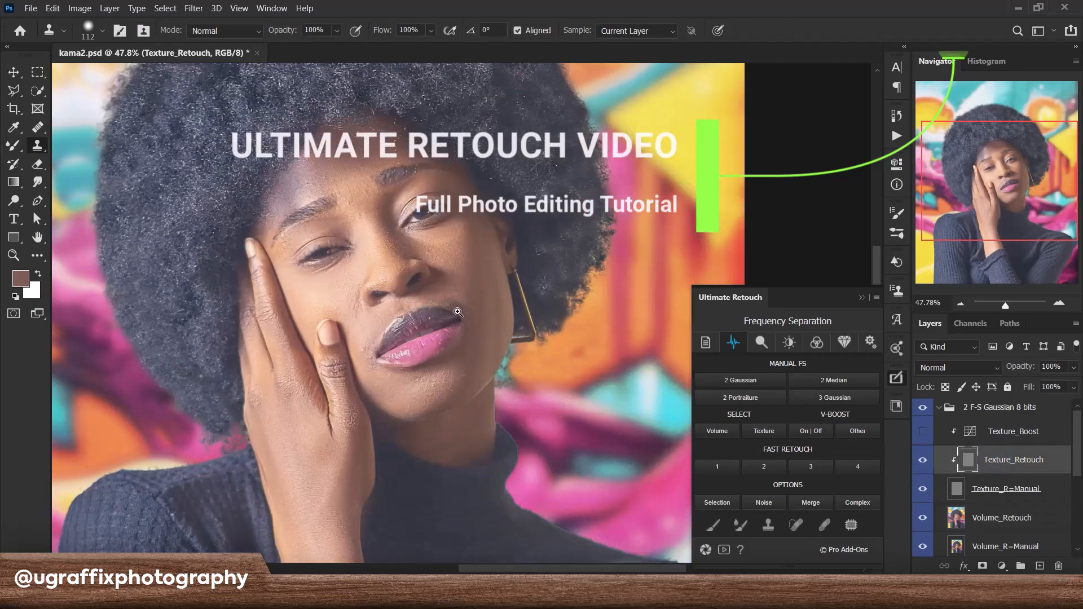
{"action": "left_click_drag", "start_coordinate": [443, 311], "coordinate": [502, 311]}
{"action": "left_click", "coordinate": [445, 351]}
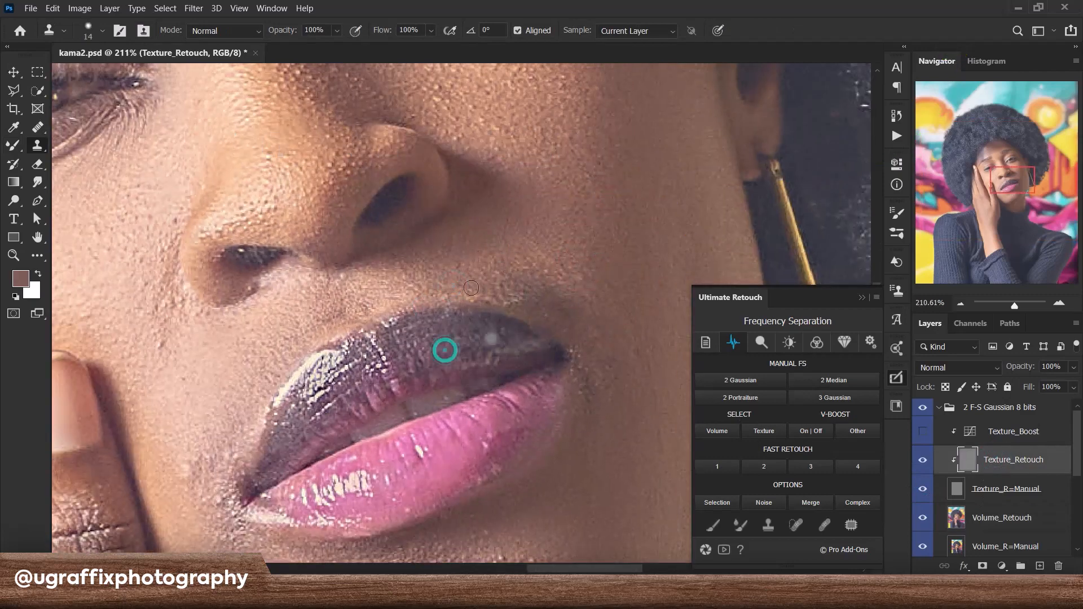
{"action": "left_click_drag", "start_coordinate": [198, 245], "coordinate": [261, 247]}
Step: Clone out stray hairs and blemishes on the forehead and chin of Texture_Retouch with a size 39 Clone Stamp
{"action": "mouse_move", "coordinate": [560, 293]}
{"action": "left_mouse_down"}
{"action": "mouse_move", "coordinate": [463, 308]}
{"action": "mouse_move", "coordinate": [374, 209]}
{"action": "left_mouse_up"}
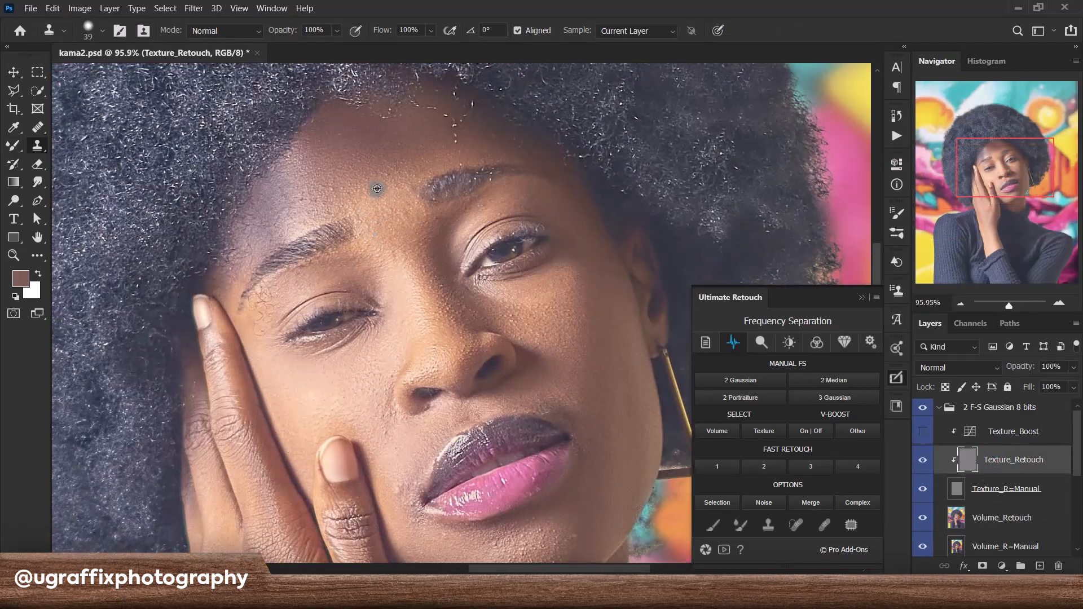
{"action": "left_click", "coordinate": [376, 189], "text": "alt"}
{"action": "scroll", "coordinate": [388, 373], "scroll_direction": "down", "scroll_amount": 5}
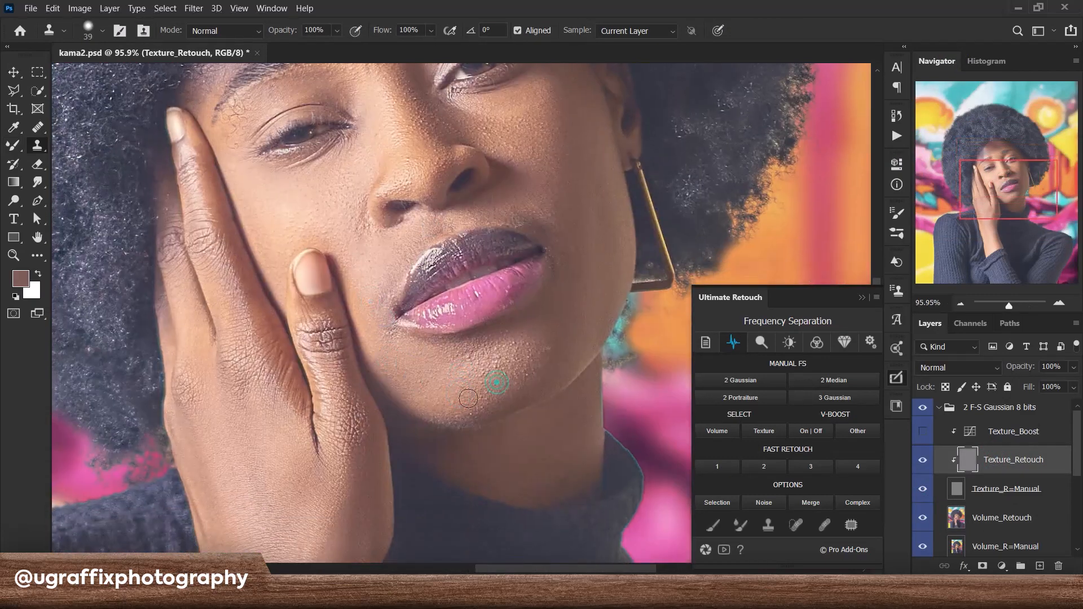
{"action": "scroll", "coordinate": [559, 347], "scroll_direction": "up", "scroll_amount": 8}
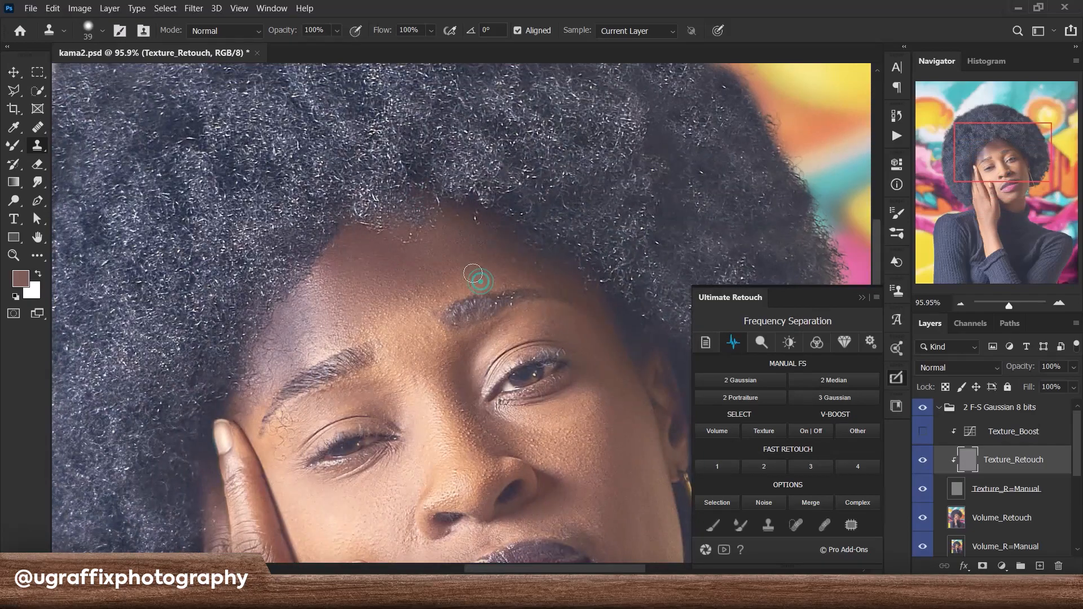
{"action": "scroll", "coordinate": [475, 274], "scroll_direction": "up", "scroll_amount": 5}
{"action": "left_click", "coordinate": [384, 297]}
Step: Collapse the 2 F-S Gaussian 8 bits group and create a Curves dodge-and-burn setup with Ultimate Retouch
{"action": "scroll", "coordinate": [478, 246], "scroll_direction": "down", "scroll_amount": 12}
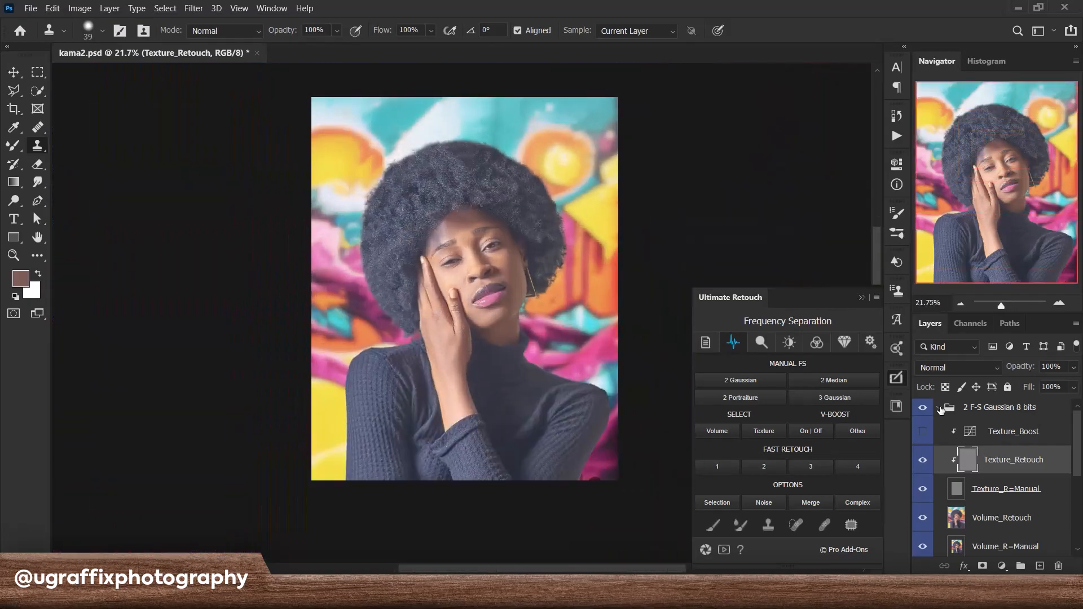
{"action": "left_click", "coordinate": [940, 407]}
{"action": "left_click", "coordinate": [762, 343]}
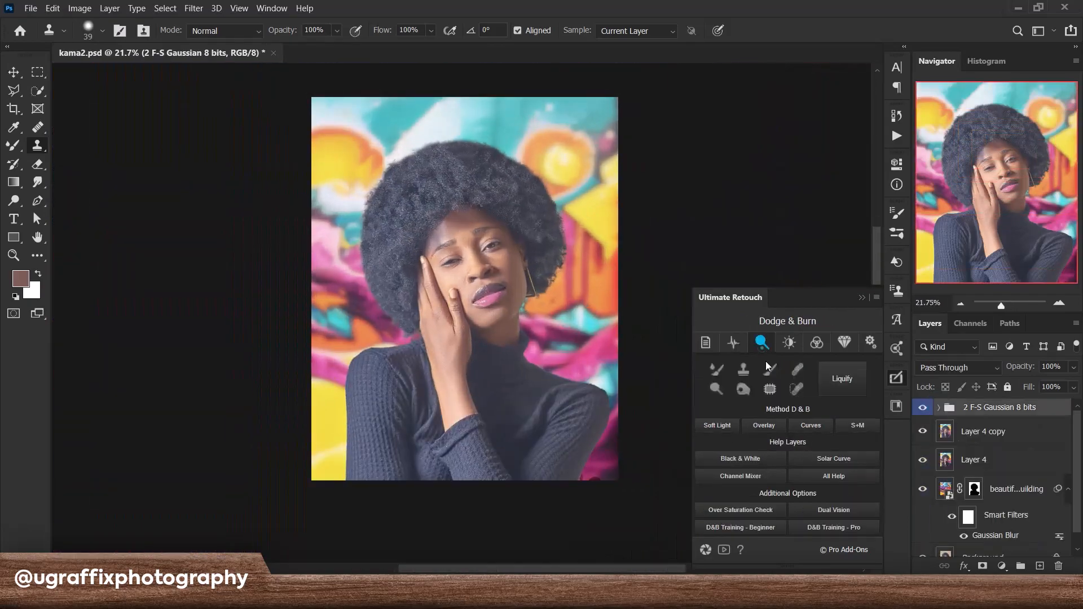
{"action": "left_click", "coordinate": [821, 426]}
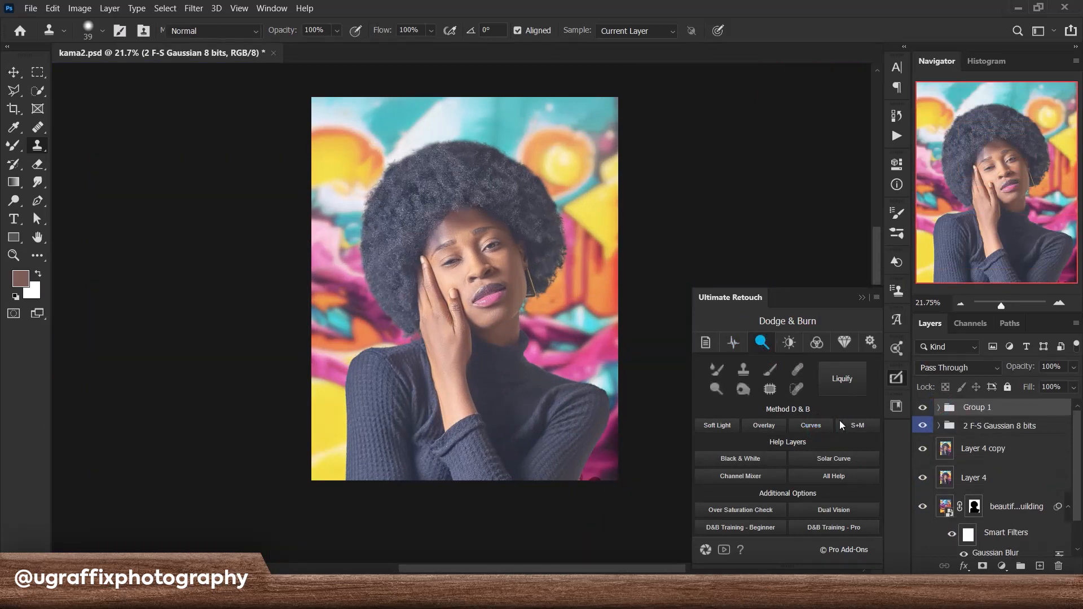
Step: Hide the 2 F-S Gaussian 8 bits group and Layer 4 copy, and select the skin highlights on Layer 4 with Color Range
{"action": "left_click", "coordinate": [990, 436]}
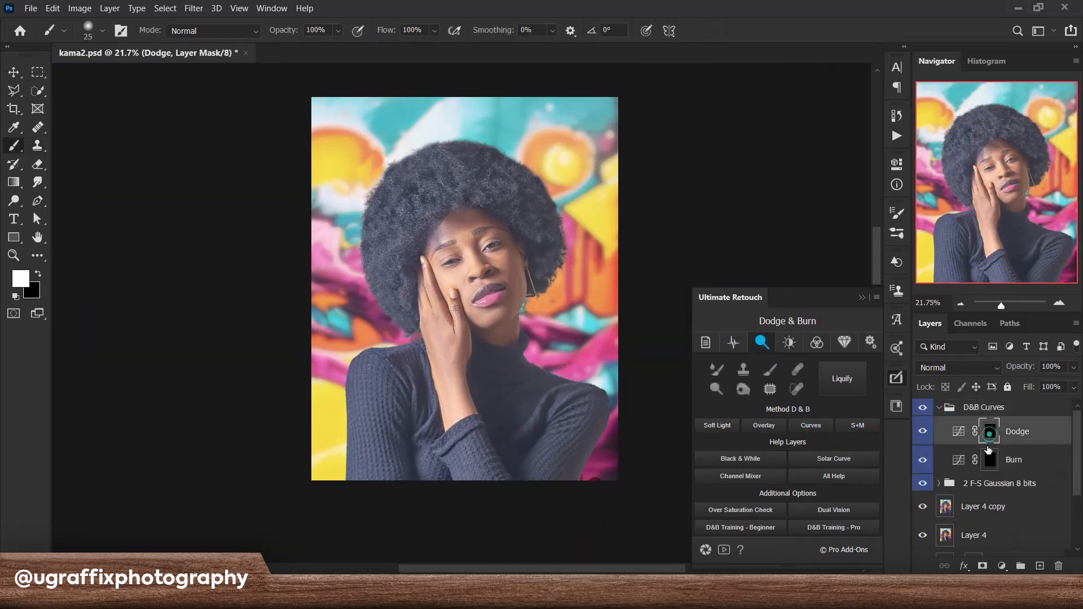
{"action": "left_click", "coordinate": [926, 504]}
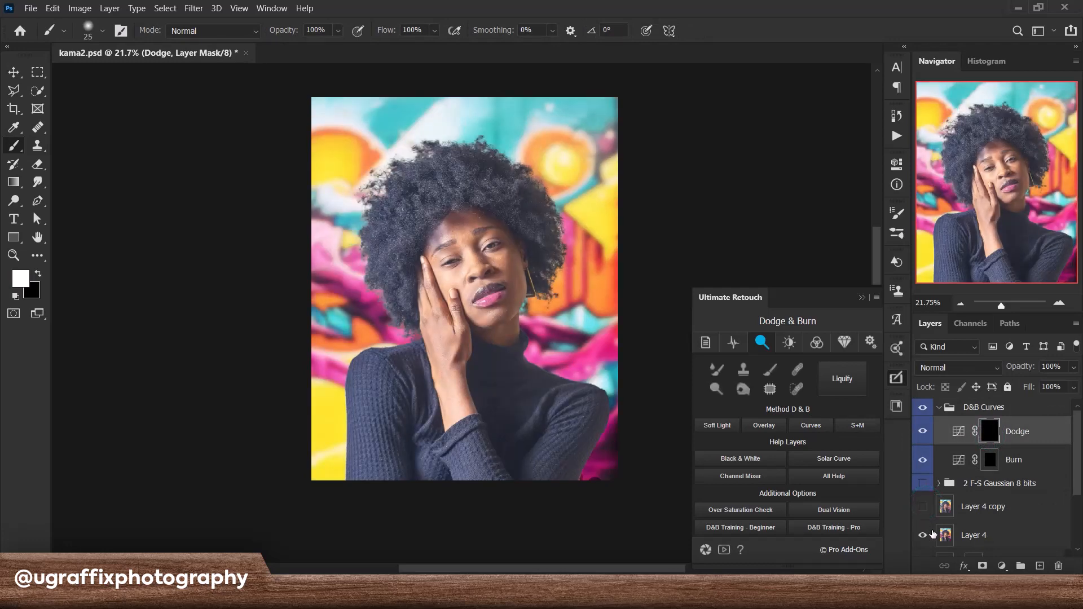
{"action": "left_click", "coordinate": [983, 537]}
{"action": "scroll", "coordinate": [501, 248], "scroll_direction": "up", "scroll_amount": 6}
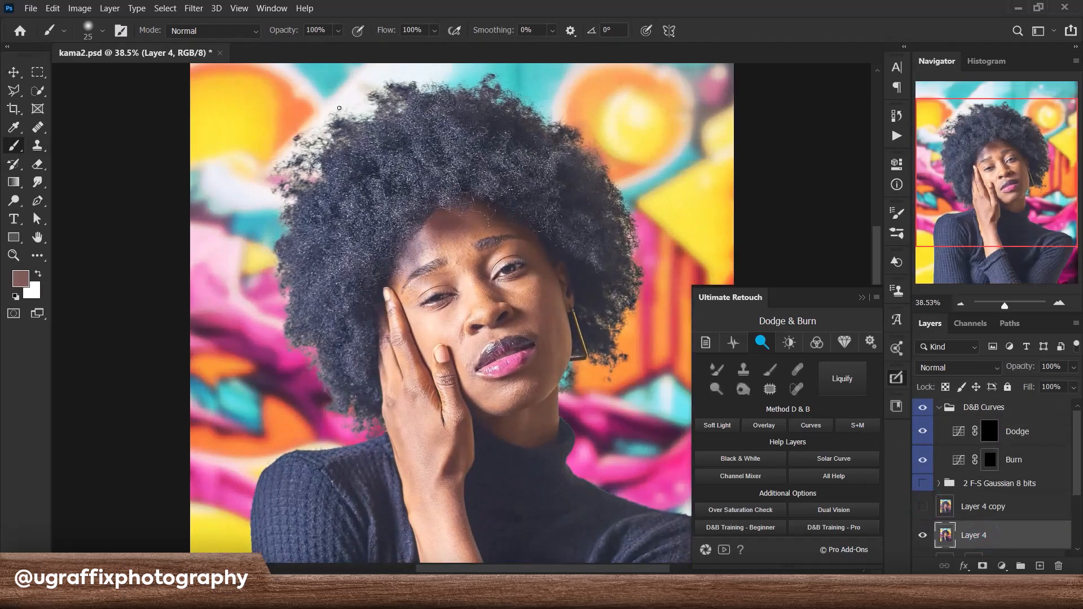
{"action": "left_click", "coordinate": [171, 9]}
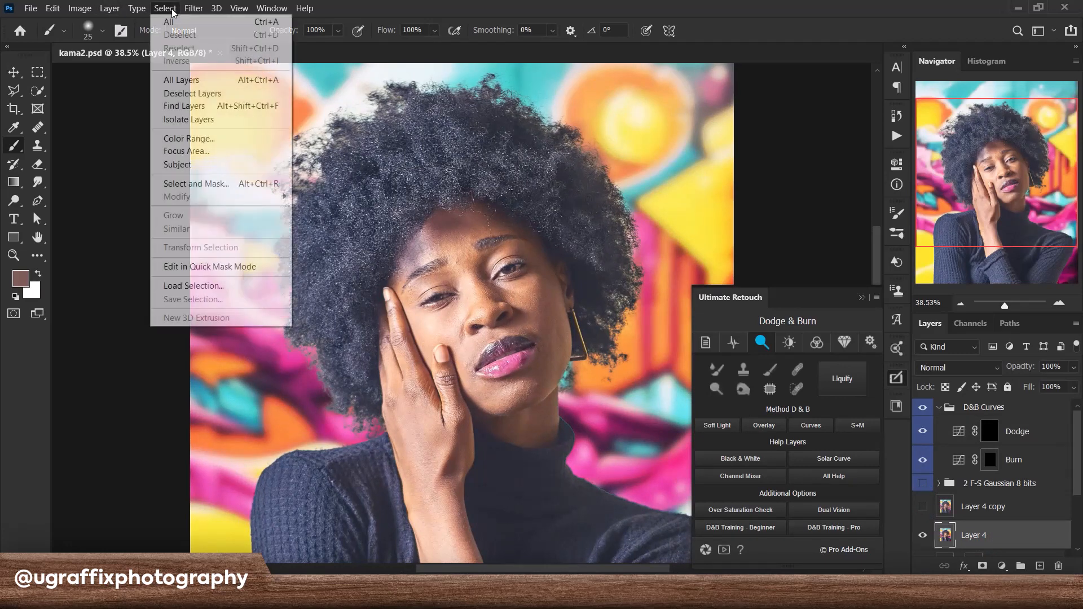
{"action": "left_click", "coordinate": [205, 140]}
{"action": "left_click", "coordinate": [428, 257]}
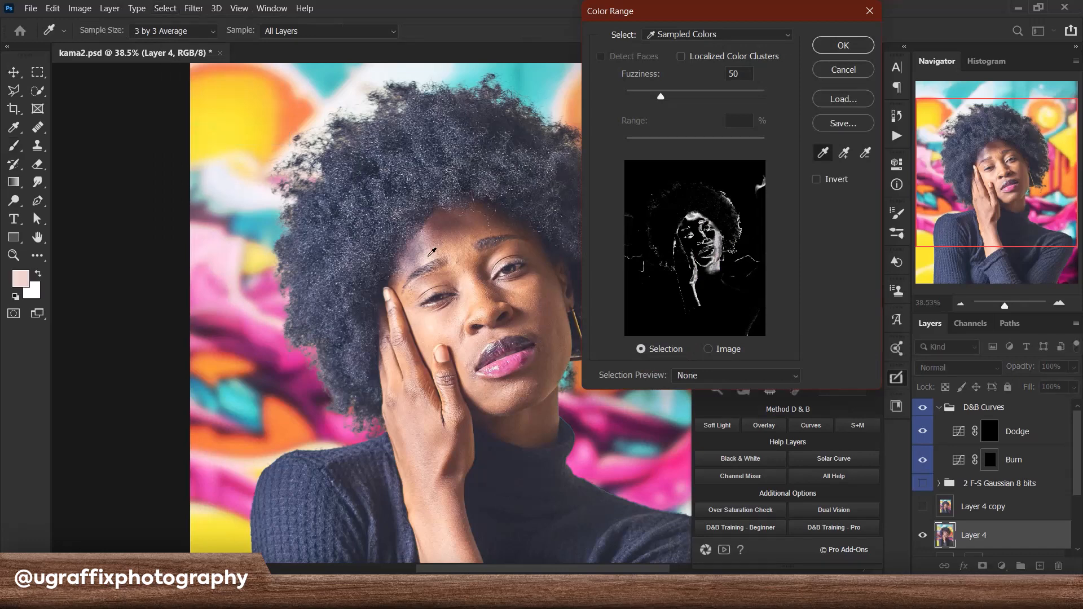
{"action": "left_click", "coordinate": [435, 249]}
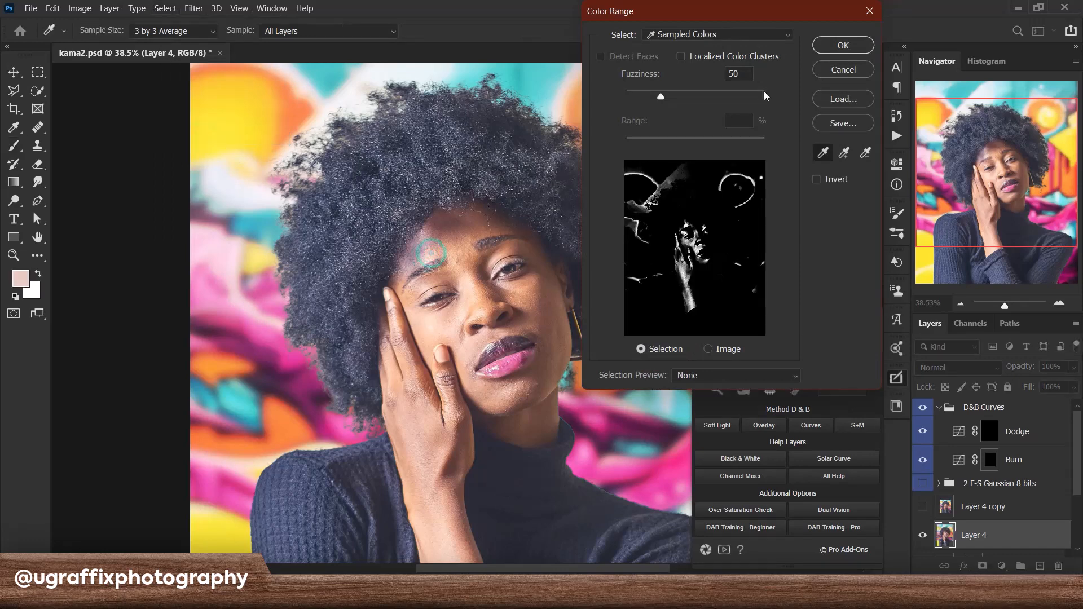
{"action": "left_click", "coordinate": [840, 48]}
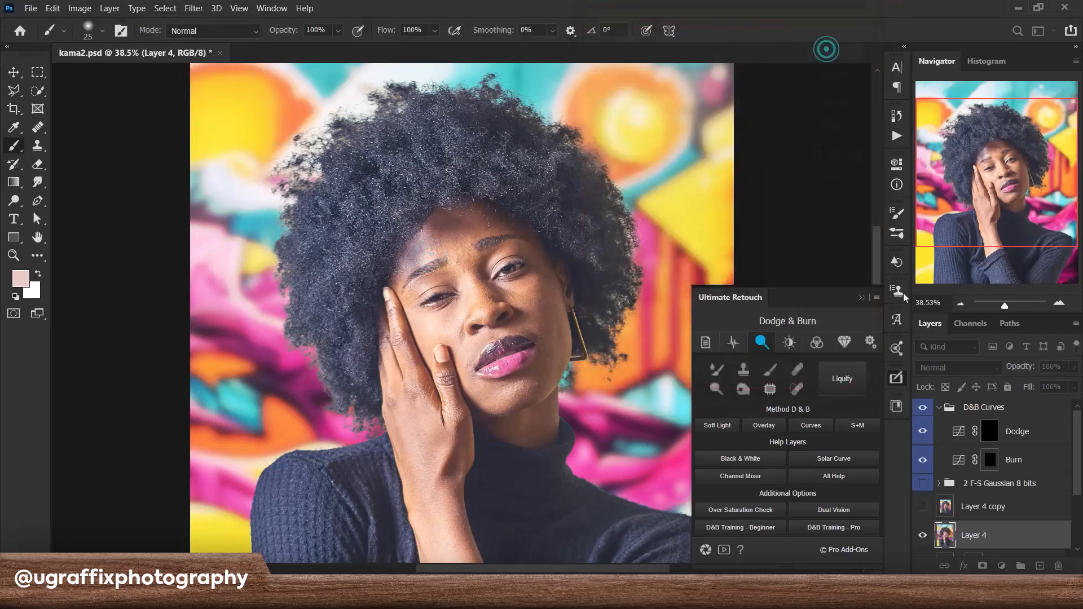
Step: Paint white on the Dodge mask over the selected face, hand and forearm highlights with a size 500 brush, and inspect the mask
{"action": "left_click", "coordinate": [990, 432]}
{"action": "key", "text": "bracketright"}
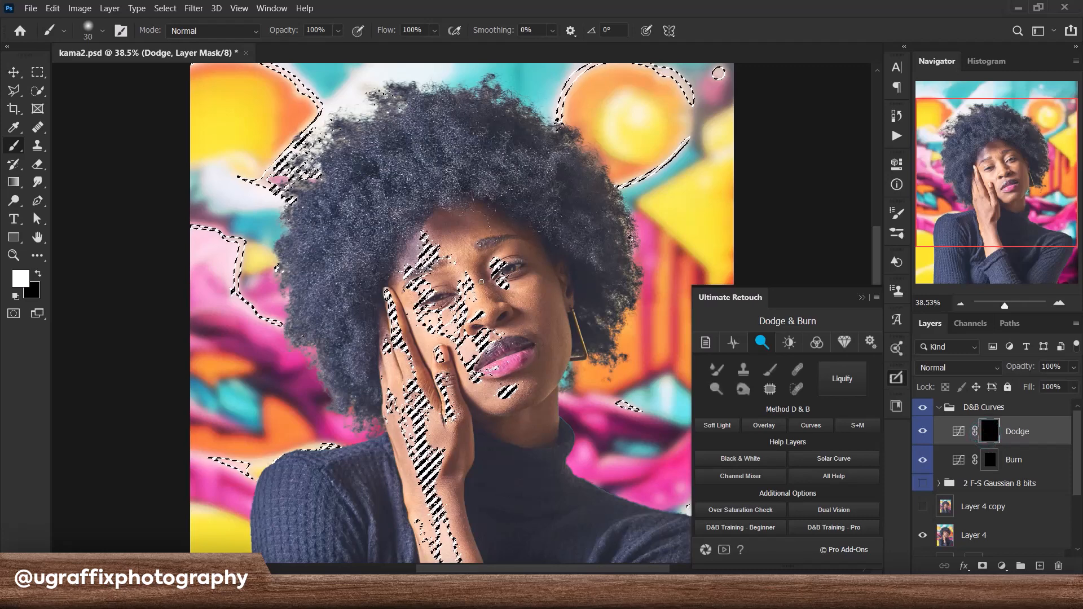
{"action": "key", "text": "bracketright"}
{"action": "key", "text": "bracketright"}
{"action": "key", "text": "bracketright"}
{"action": "key", "text": "bracketright"}
{"action": "key", "text": "bracketright"}
{"action": "key", "text": "bracketright"}
{"action": "key", "text": "bracketright"}
{"action": "key", "text": "bracketright"}
{"action": "key", "text": "bracketright"}
{"action": "key", "text": "bracketright"}
{"action": "key", "text": "bracketright"}
{"action": "key", "text": "bracketright"}
{"action": "key", "text": "bracketright"}
{"action": "key", "text": "bracketright"}
{"action": "key", "text": "bracketright"}
{"action": "key", "text": "bracketright"}
{"action": "key", "text": "bracketright"}
{"action": "key", "text": "bracketright"}
{"action": "key", "text": "bracketright"}
{"action": "left_click_drag", "start_coordinate": [481, 282], "coordinate": [503, 345]}
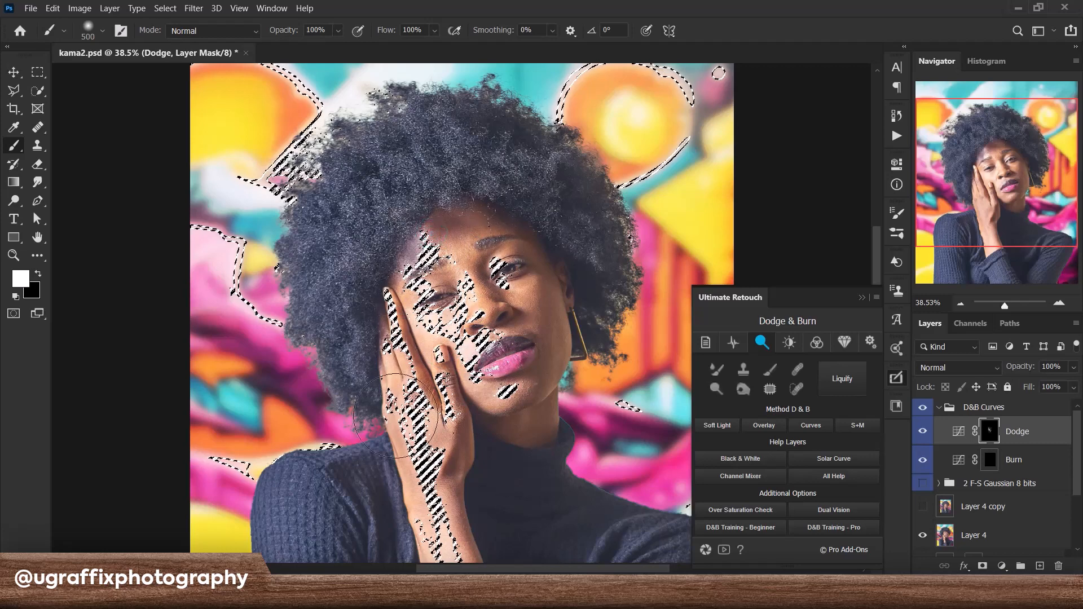
{"action": "scroll", "coordinate": [417, 227], "scroll_direction": "down", "scroll_amount": 2, "text": "alt"}
{"action": "scroll", "coordinate": [417, 227], "scroll_direction": "down", "scroll_amount": 3}
{"action": "left_click_drag", "start_coordinate": [444, 370], "coordinate": [438, 398]}
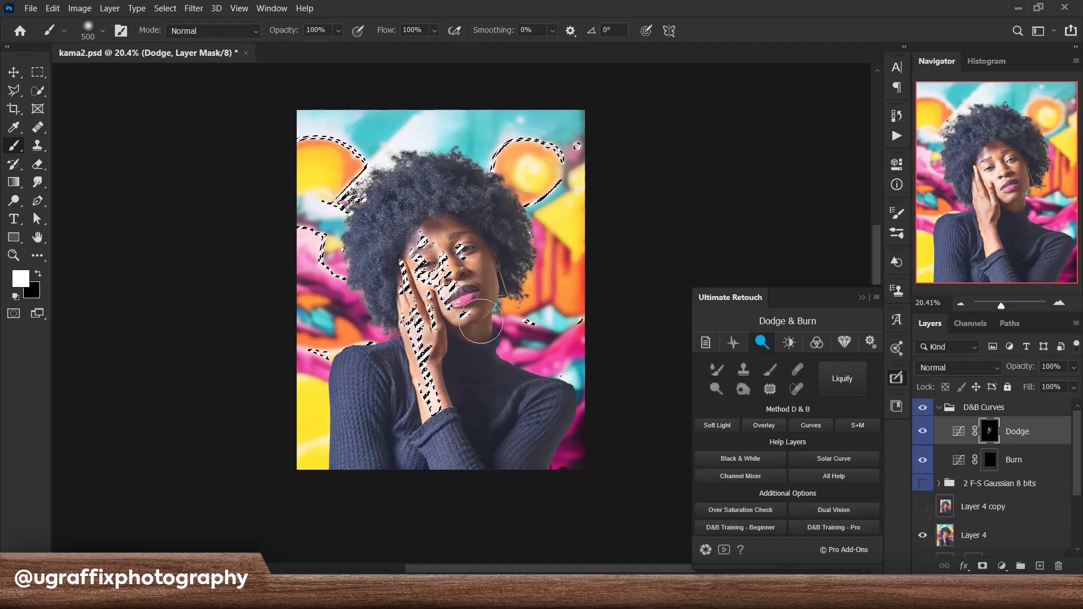
{"action": "left_click", "coordinate": [991, 433], "text": "alt"}
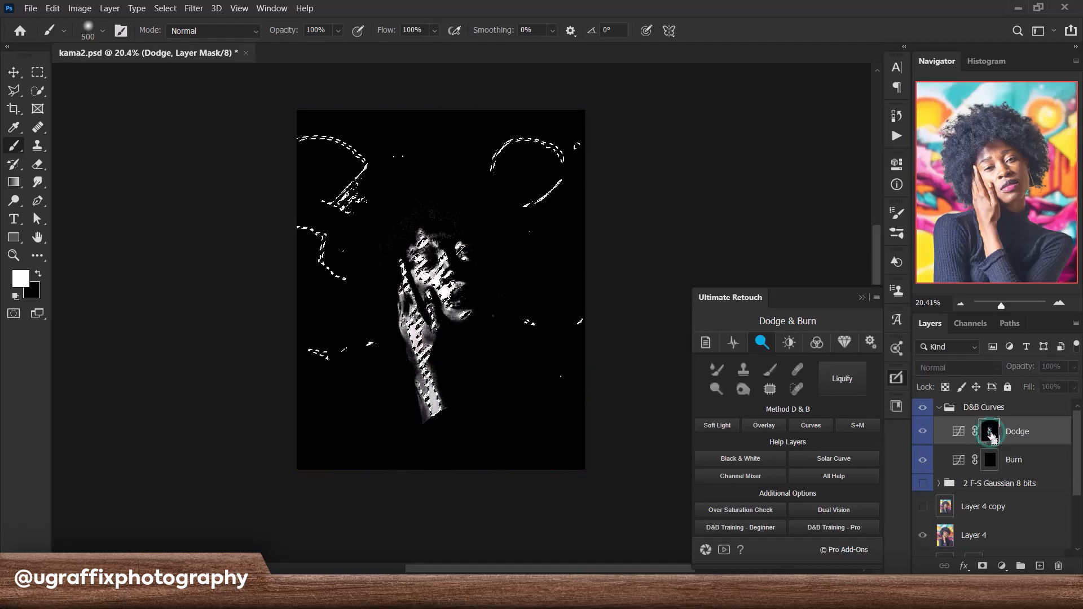
Step: Select the dark skin tones on Layer 4 with Color Range, sampling the shadow beside the nose bridge
{"action": "left_click", "coordinate": [991, 461], "text": "alt"}
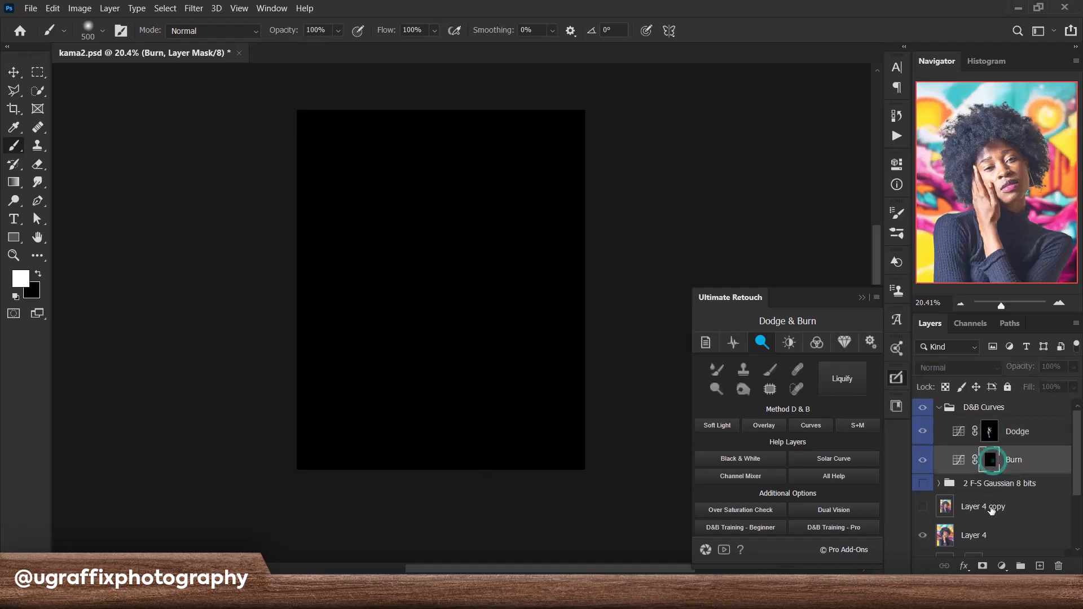
{"action": "left_click", "coordinate": [990, 531]}
{"action": "left_click", "coordinate": [165, 8]}
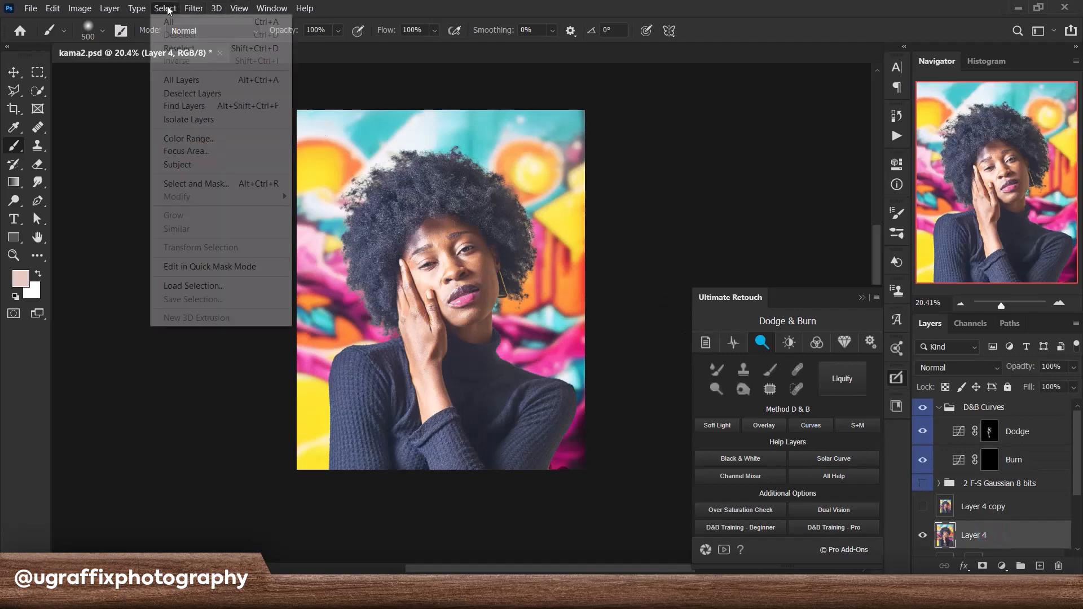
{"action": "left_click", "coordinate": [206, 140]}
{"action": "scroll", "coordinate": [394, 237], "scroll_direction": "up", "scroll_amount": 5}
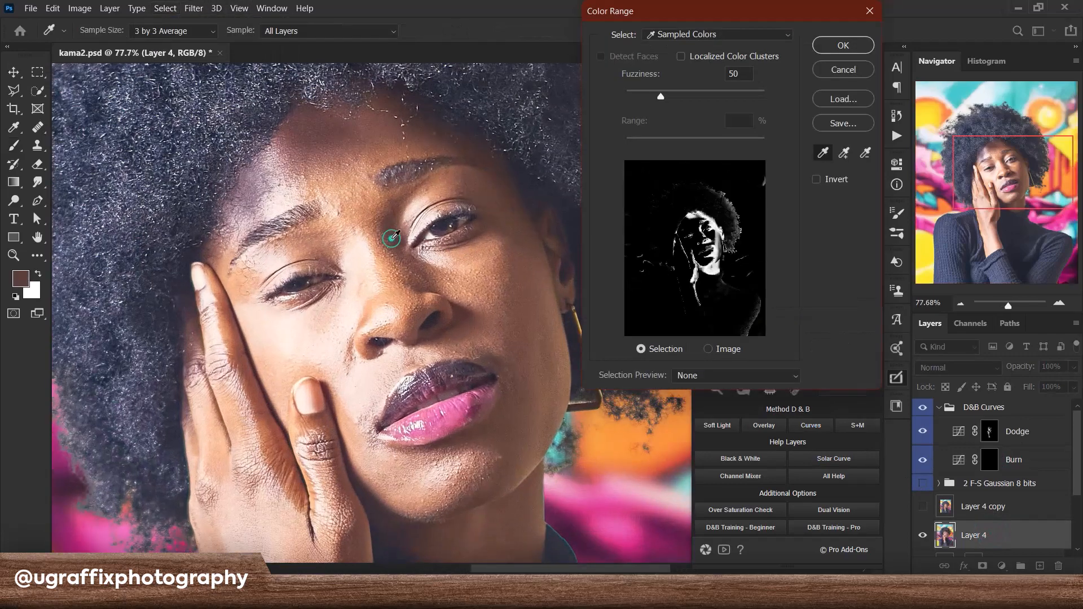
{"action": "left_click", "coordinate": [836, 47]}
Step: Apply white to the Burn mask within the selected face, neck and hand shadows, and deselect
{"action": "left_click", "coordinate": [990, 459]}
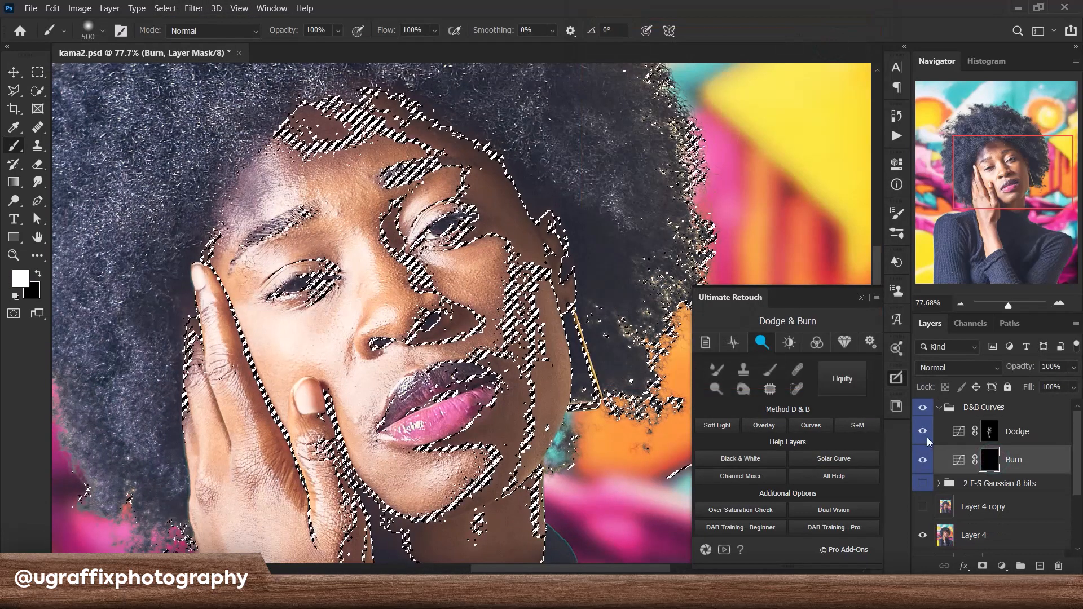
{"action": "key", "text": "ctrl+0"}
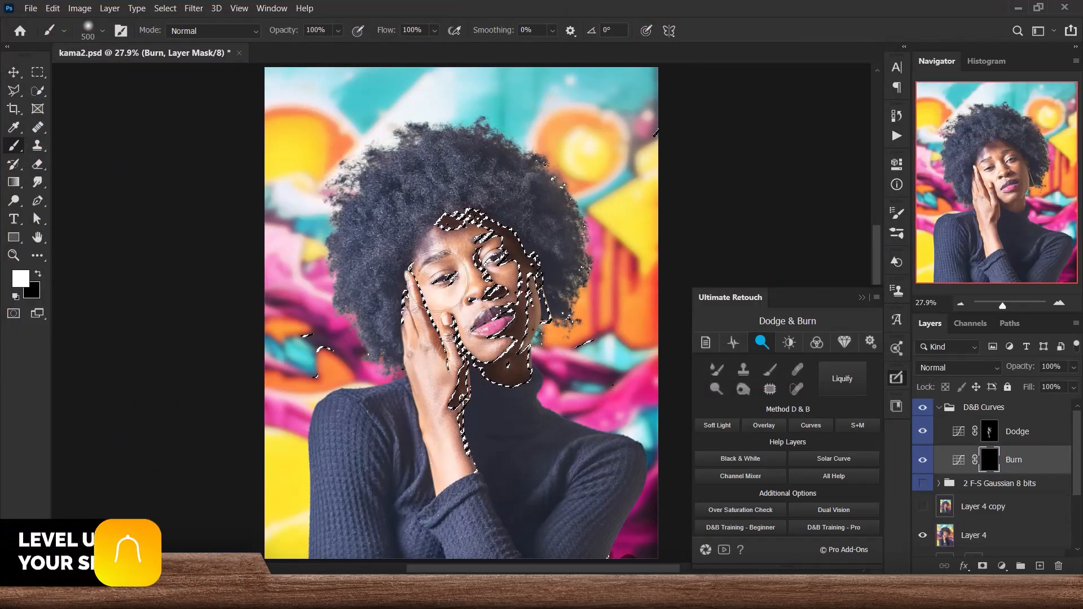
{"action": "key", "text": "alt+BackSpace"}
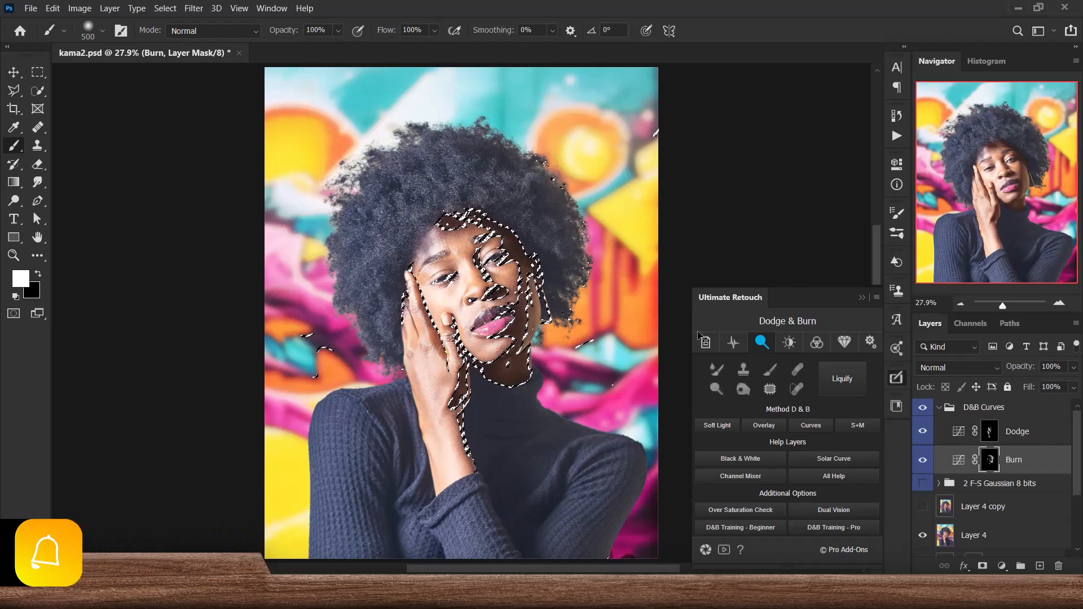
{"action": "key", "text": "ctrl+d"}
Step: Inspect the Burn mask, and show Layer 4 copy and the 2 F-S Gaussian 8 bits group again
{"action": "left_click", "coordinate": [986, 464], "text": "alt"}
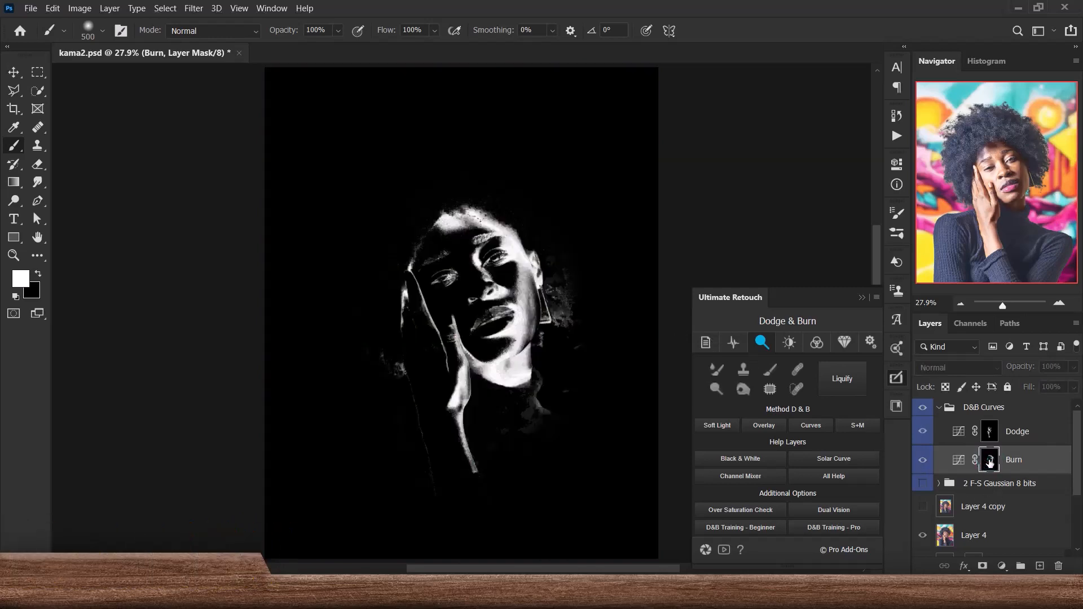
{"action": "left_click", "coordinate": [990, 463], "text": "alt"}
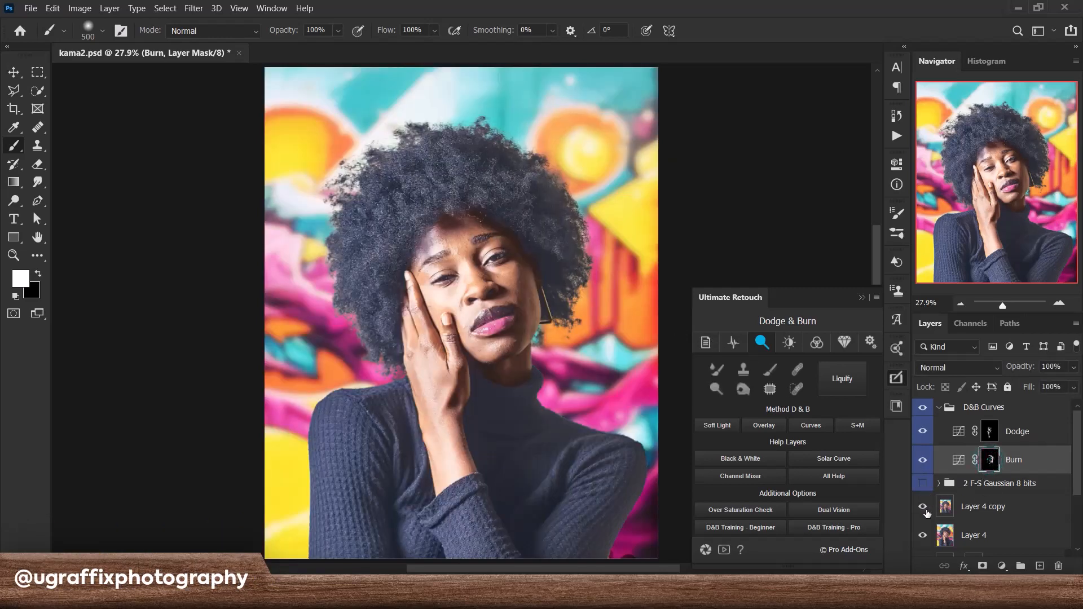
{"action": "left_click", "coordinate": [923, 484]}
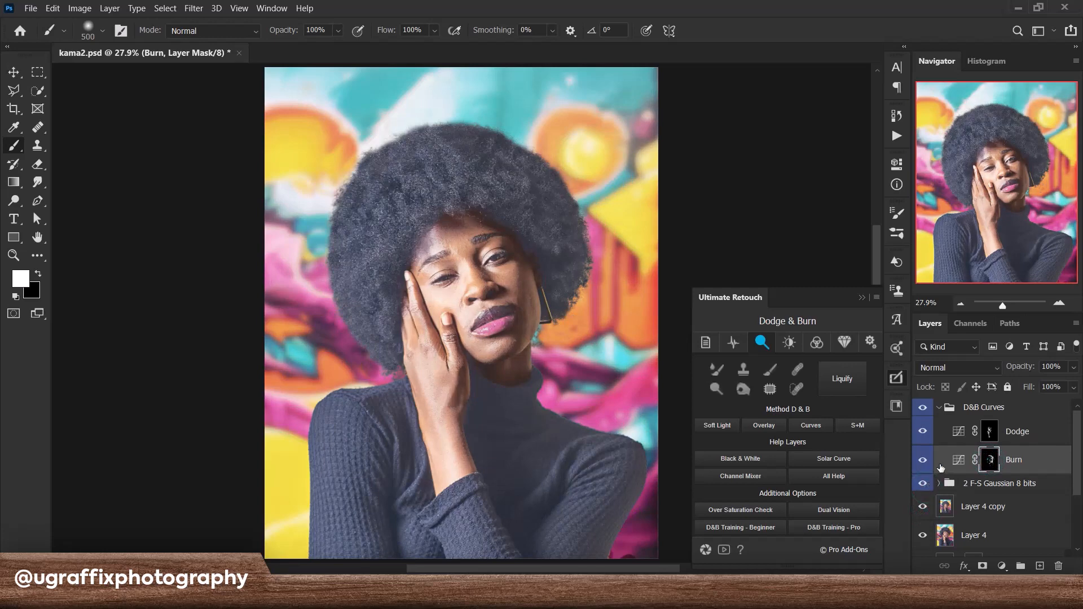
Step: Soften the Dodge mask with a Gaussian Blur of 45.6 pixels radius, checking the whole mask in the preview
{"action": "left_click", "coordinate": [989, 434]}
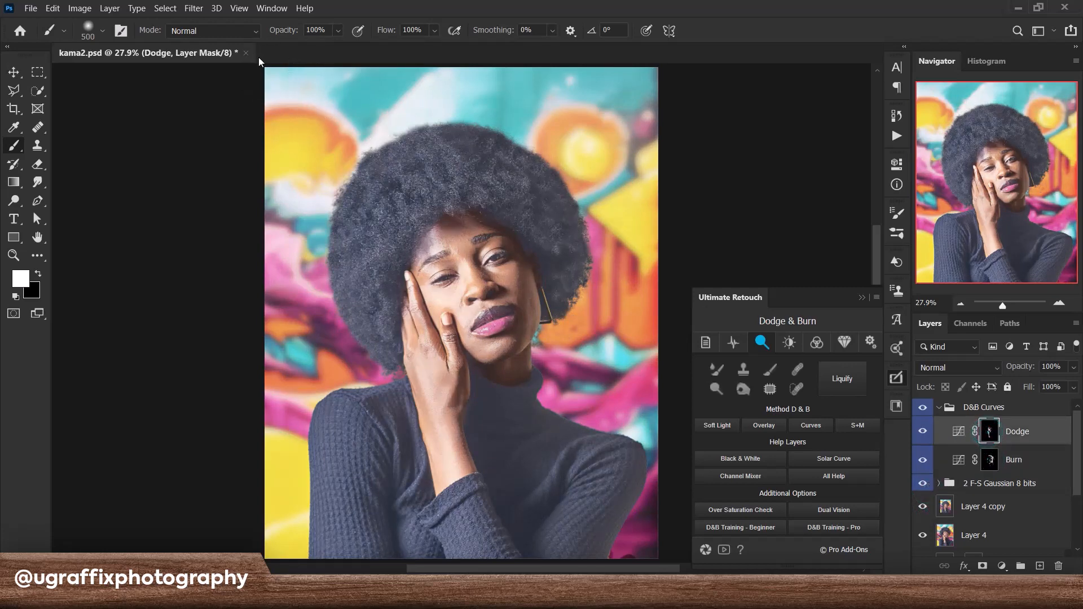
{"action": "left_click", "coordinate": [194, 9]}
{"action": "mouse_move", "coordinate": [233, 152]}
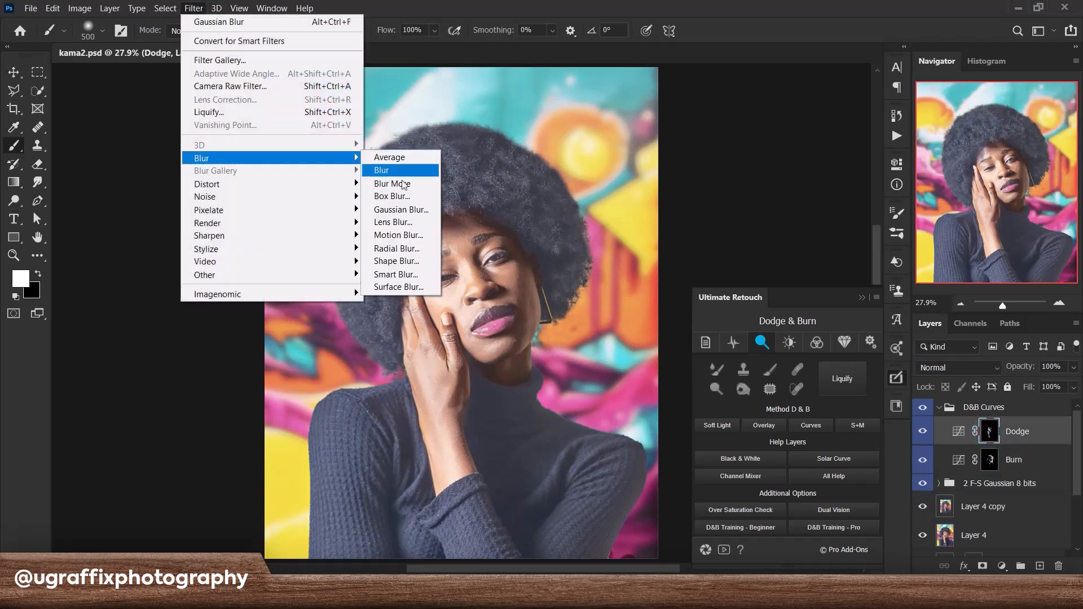
{"action": "left_click", "coordinate": [408, 211]}
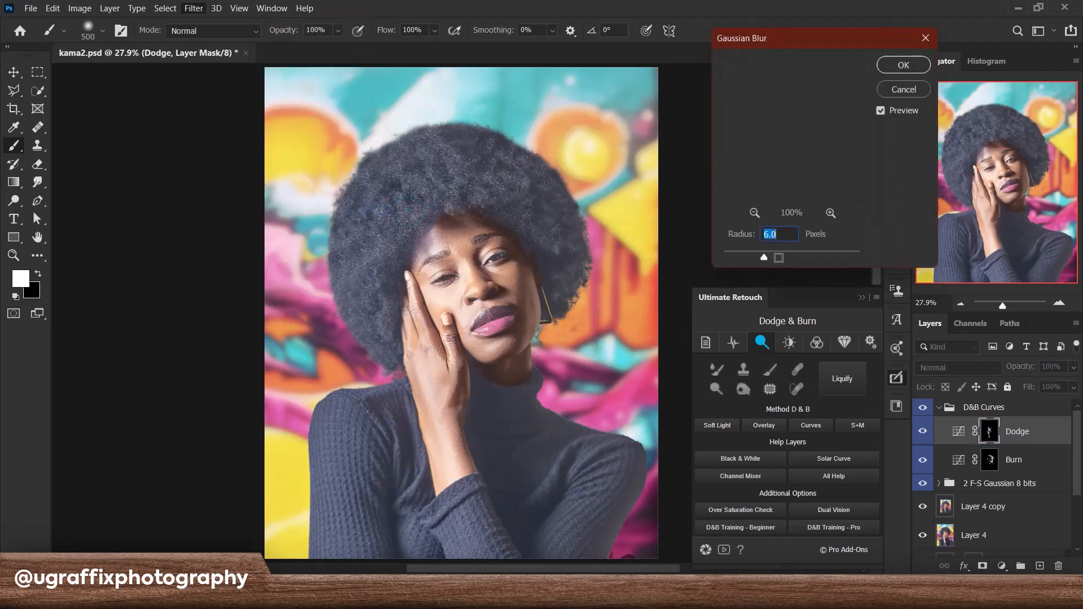
{"action": "left_click", "coordinate": [789, 254]}
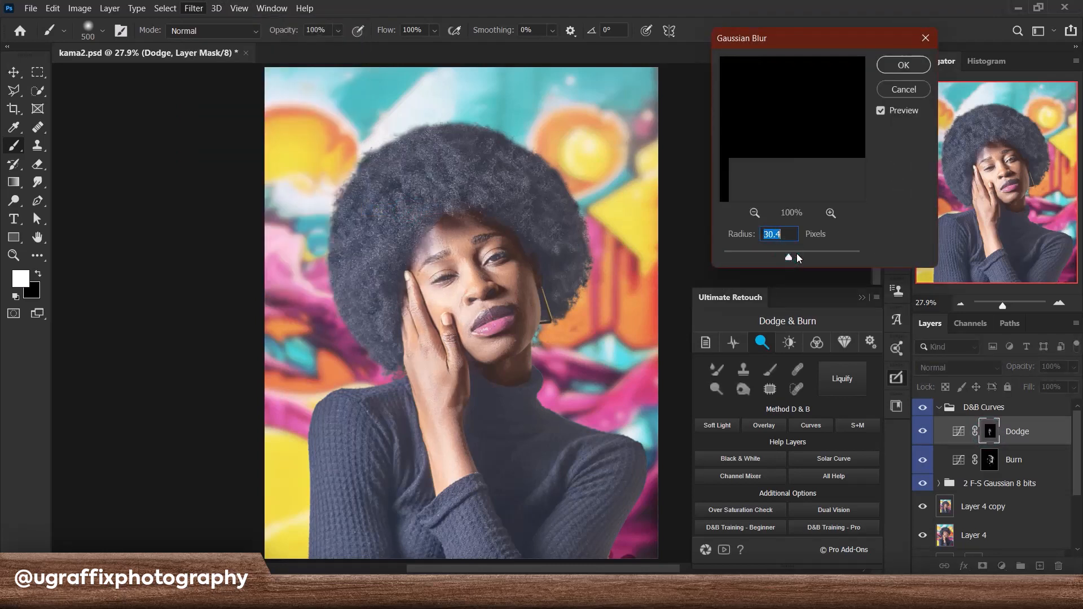
{"action": "left_click", "coordinate": [798, 257]}
{"action": "left_click", "coordinate": [754, 213]}
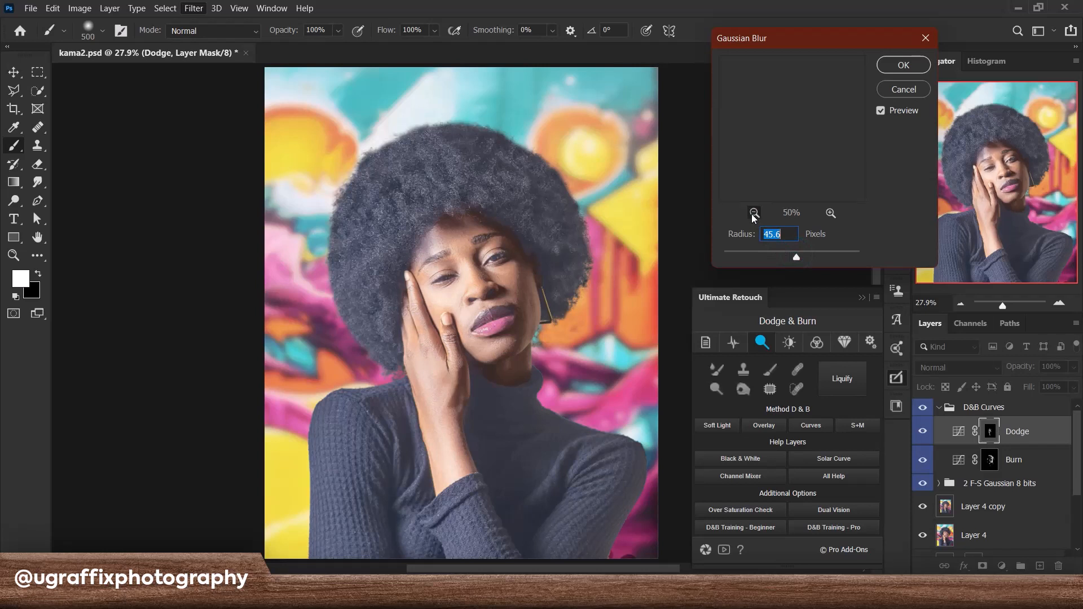
{"action": "left_click", "coordinate": [754, 213]}
{"action": "left_click", "coordinate": [753, 213]}
{"action": "left_click", "coordinate": [754, 213]}
{"action": "left_click", "coordinate": [753, 213]}
{"action": "left_click", "coordinate": [754, 213]}
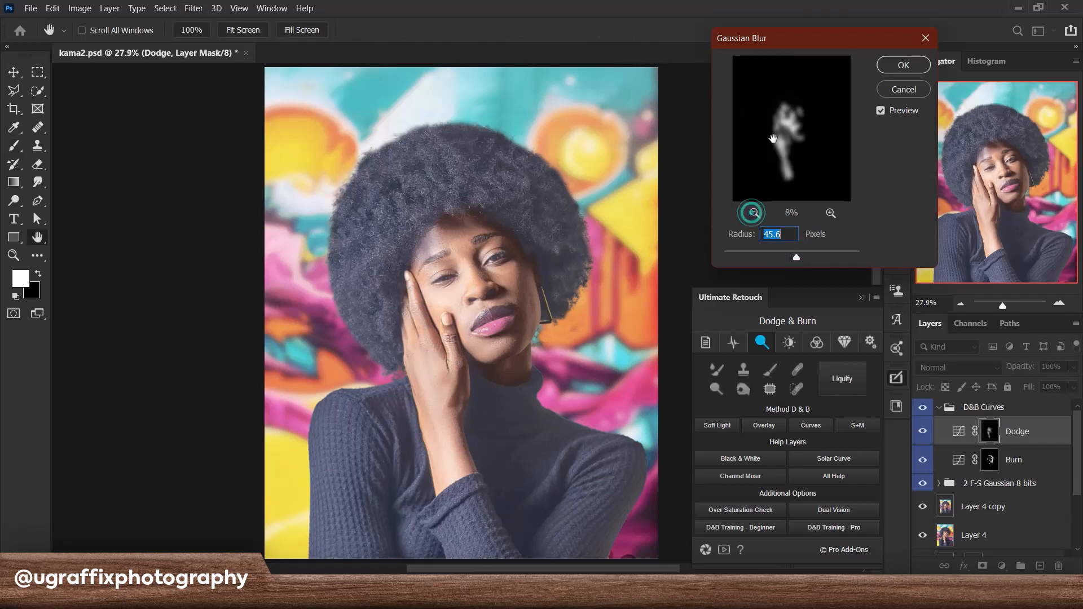
{"action": "left_click", "coordinate": [903, 65]}
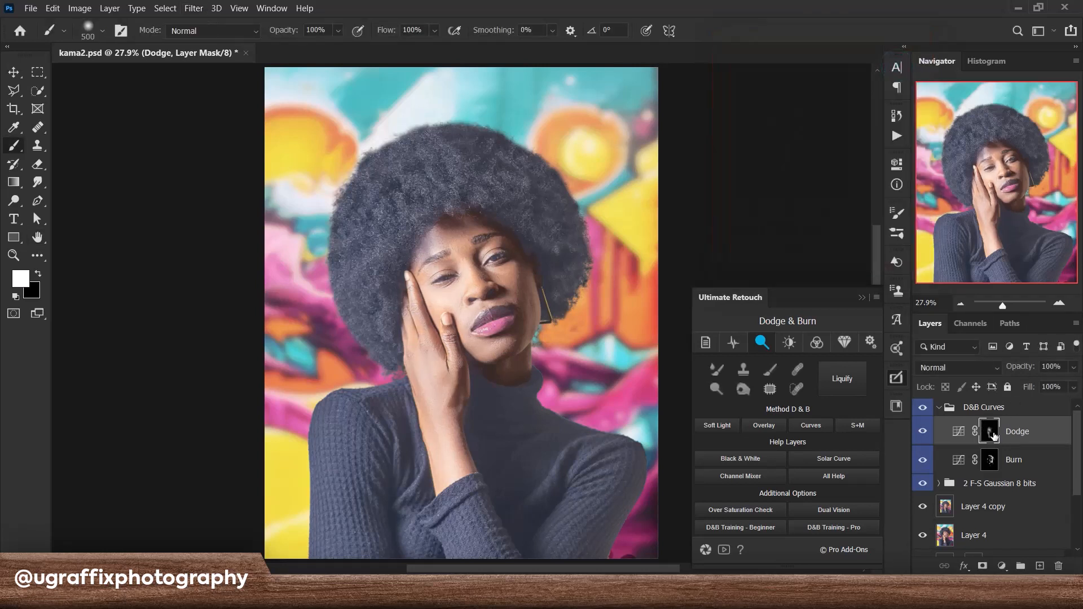
Step: Soften the Burn mask with the same 45.6 pixel Gaussian Blur
{"action": "left_click", "coordinate": [991, 461]}
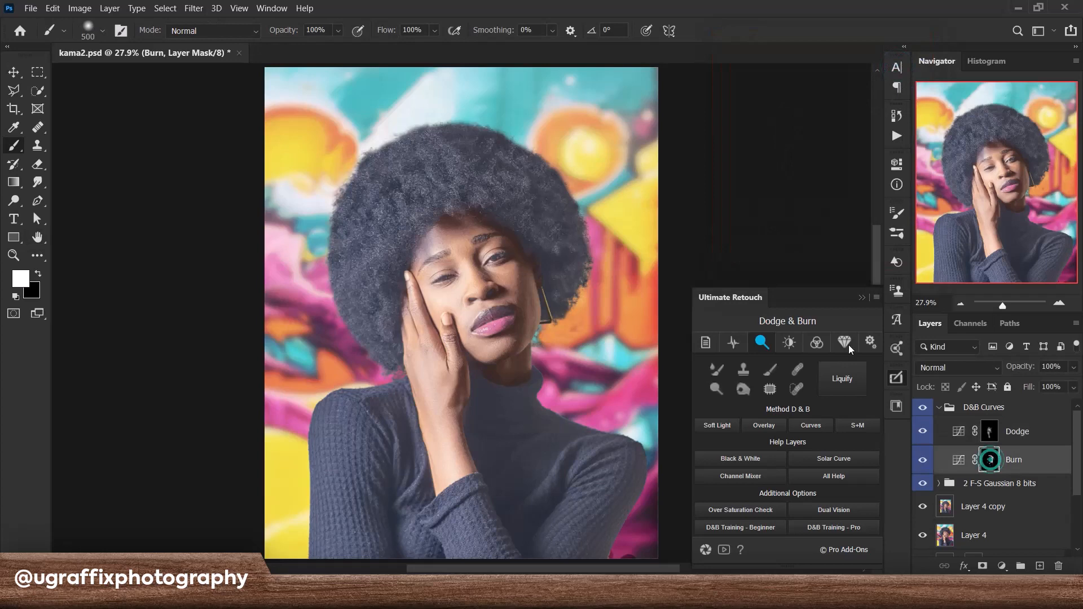
{"action": "left_click", "coordinate": [198, 8]}
{"action": "mouse_move", "coordinate": [240, 157]}
{"action": "left_click", "coordinate": [394, 209]}
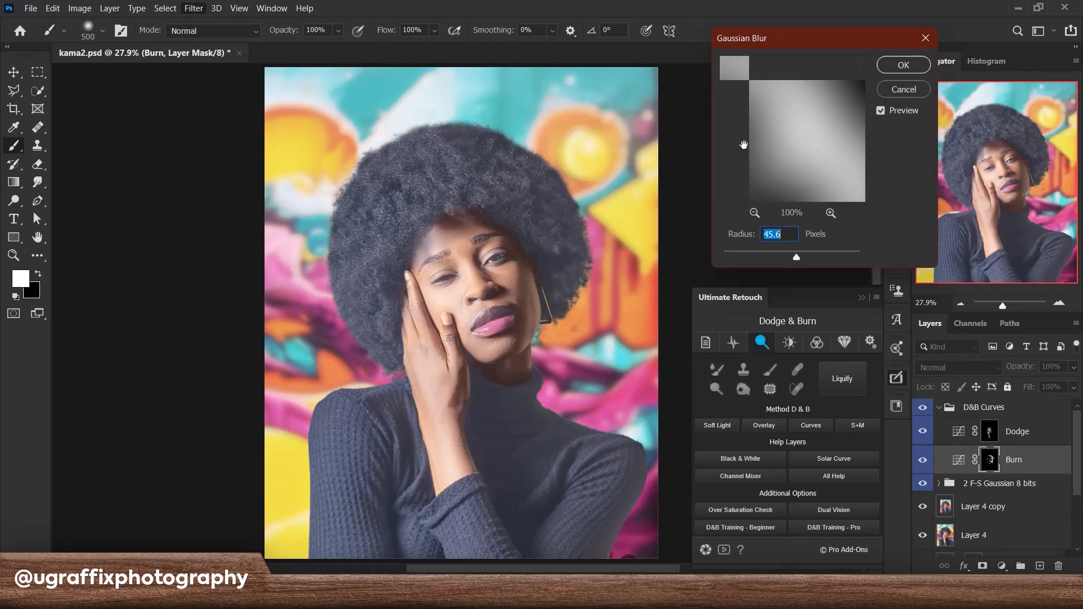
{"action": "left_click", "coordinate": [758, 215]}
{"action": "left_click", "coordinate": [758, 215]}
{"action": "left_click", "coordinate": [757, 215]}
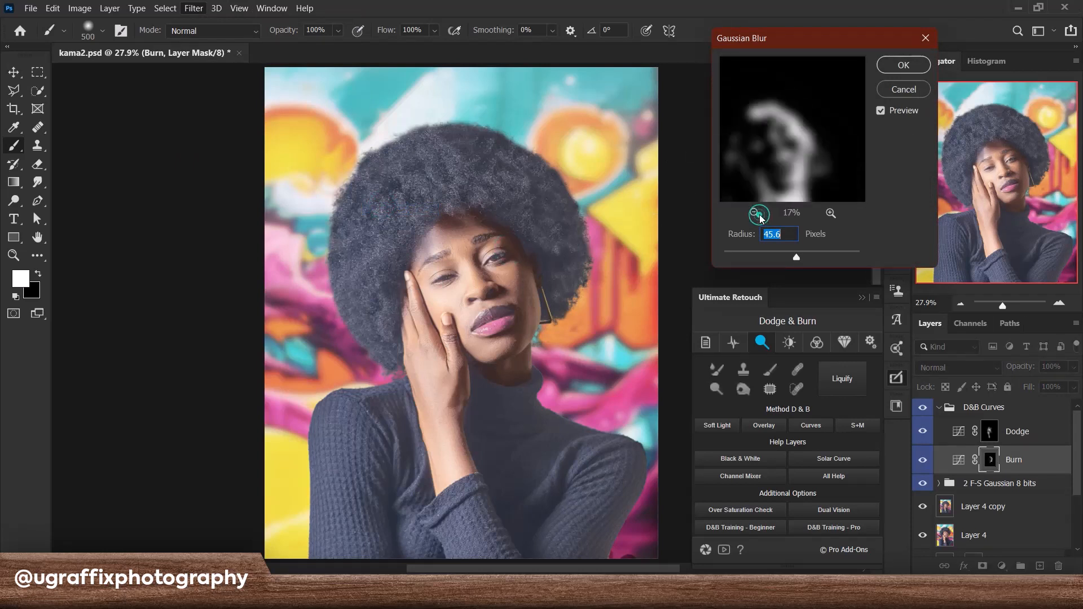
{"action": "left_click", "coordinate": [903, 65]}
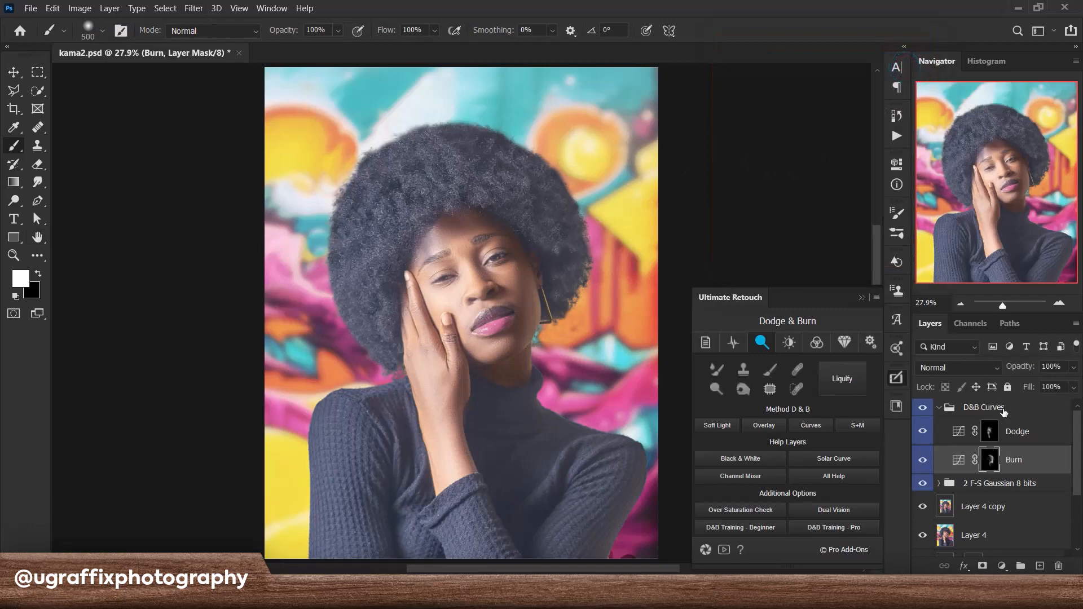
Step: Paint black on the Dodge mask over both eyes with a small soft brush to remove the dodge effect there
{"action": "left_click", "coordinate": [990, 432]}
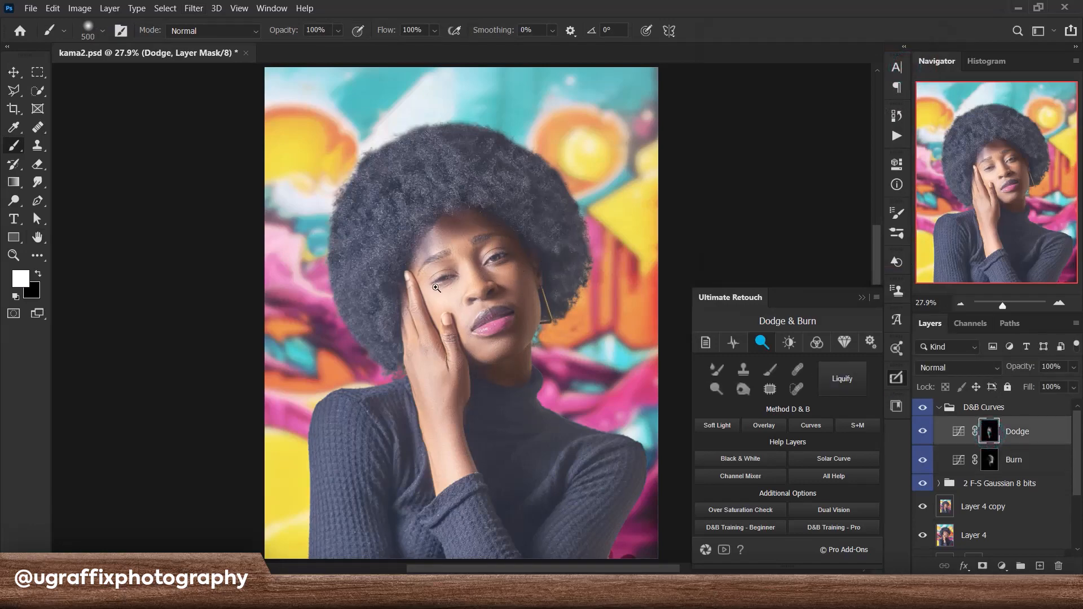
{"action": "mouse_move", "coordinate": [436, 280]}
{"action": "left_mouse_down"}
{"action": "mouse_move", "coordinate": [568, 271]}
{"action": "mouse_move", "coordinate": [228, 286]}
{"action": "left_mouse_up"}
{"action": "key", "text": "x"}
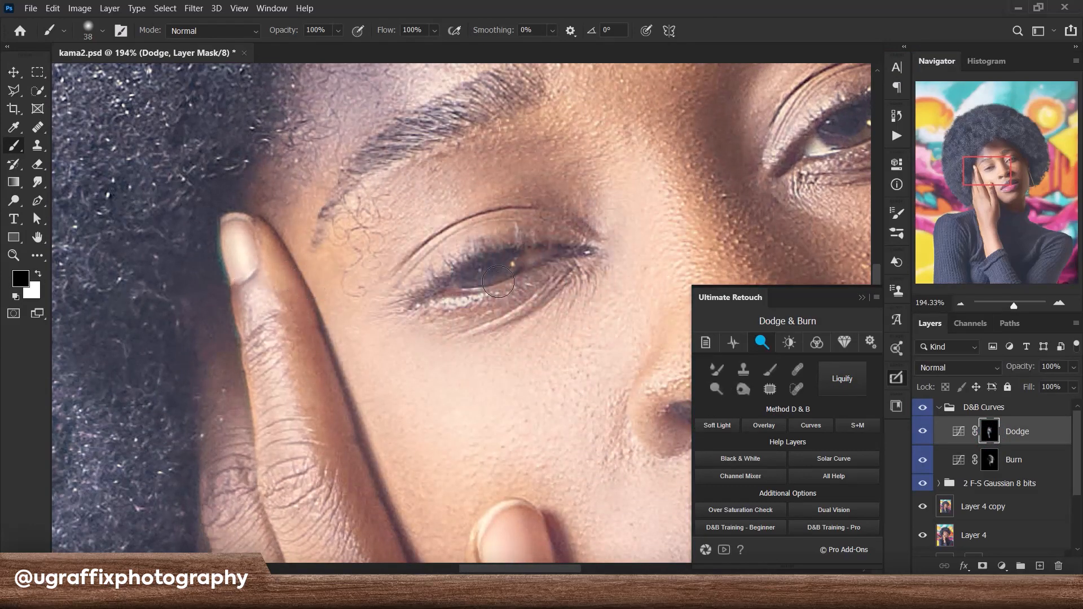
{"action": "mouse_move", "coordinate": [517, 266]}
{"action": "left_mouse_down"}
{"action": "mouse_move", "coordinate": [554, 253]}
{"action": "mouse_move", "coordinate": [447, 288]}
{"action": "left_mouse_up"}
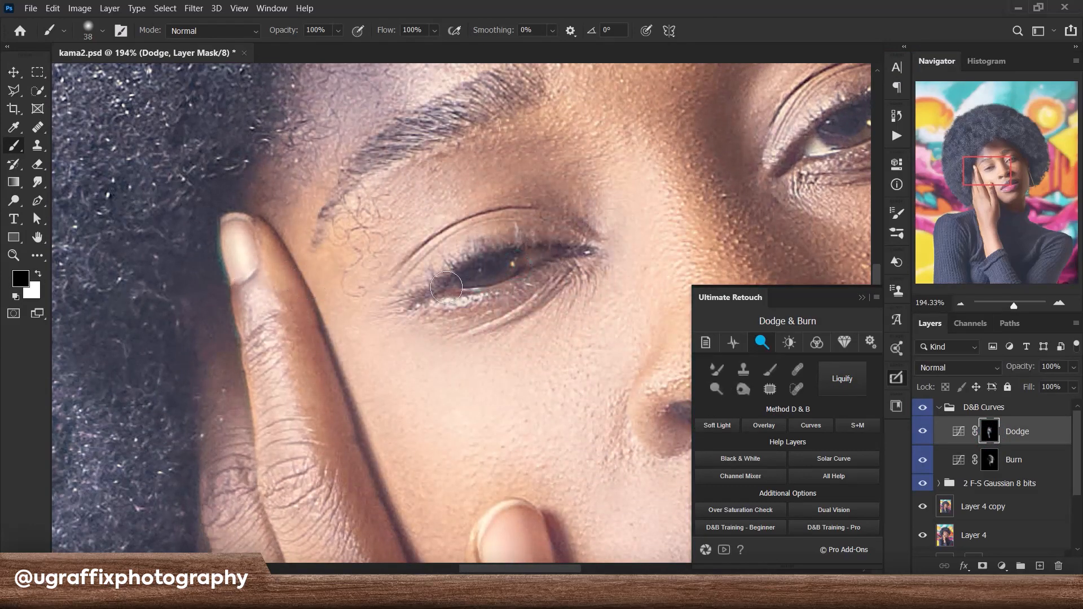
{"action": "left_click_drag", "start_coordinate": [519, 247], "coordinate": [218, 328]}
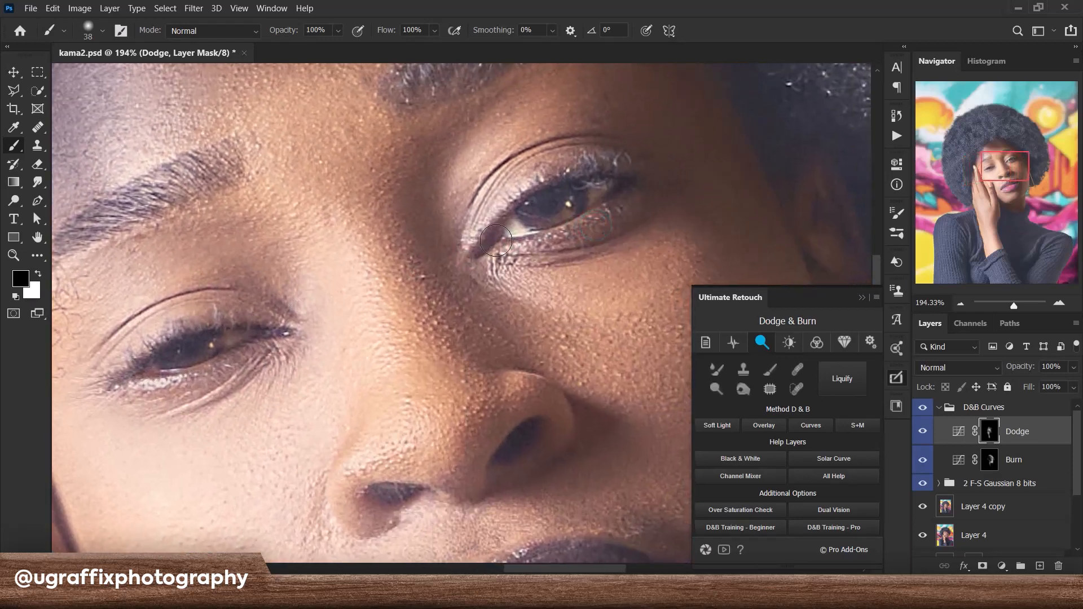
{"action": "mouse_move", "coordinate": [567, 194]}
{"action": "left_mouse_down"}
{"action": "mouse_move", "coordinate": [583, 211]}
{"action": "mouse_move", "coordinate": [513, 220]}
{"action": "left_mouse_up"}
Step: Paint black on the Burn mask over the eye beside the raised hand to remove the burn effect there
{"action": "left_click", "coordinate": [989, 459]}
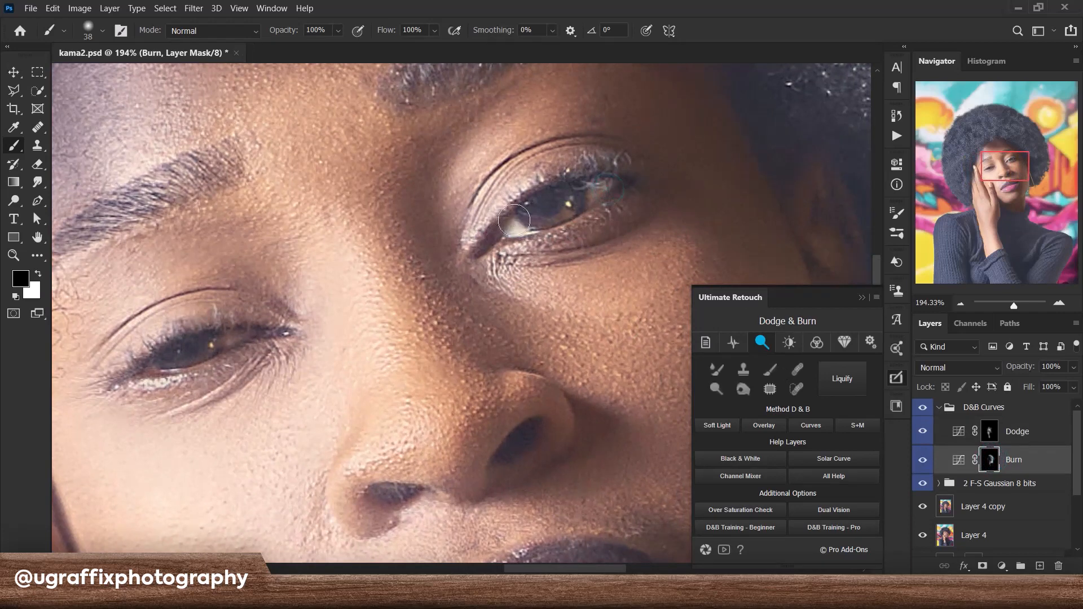
{"action": "left_click_drag", "start_coordinate": [232, 336], "coordinate": [245, 337]}
{"action": "key", "text": "ctrl+0"}
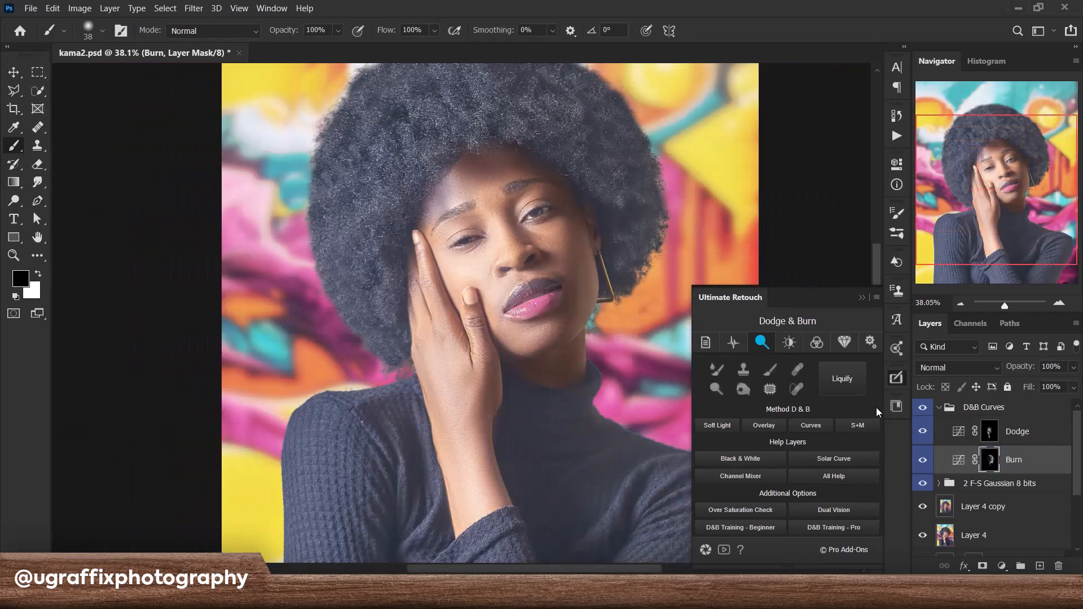
Step: Add a White Teeth group above the collapsed D&B Curves group and paint its mask white over the whites of both eyes
{"action": "left_click", "coordinate": [939, 407]}
{"action": "left_click", "coordinate": [780, 344]}
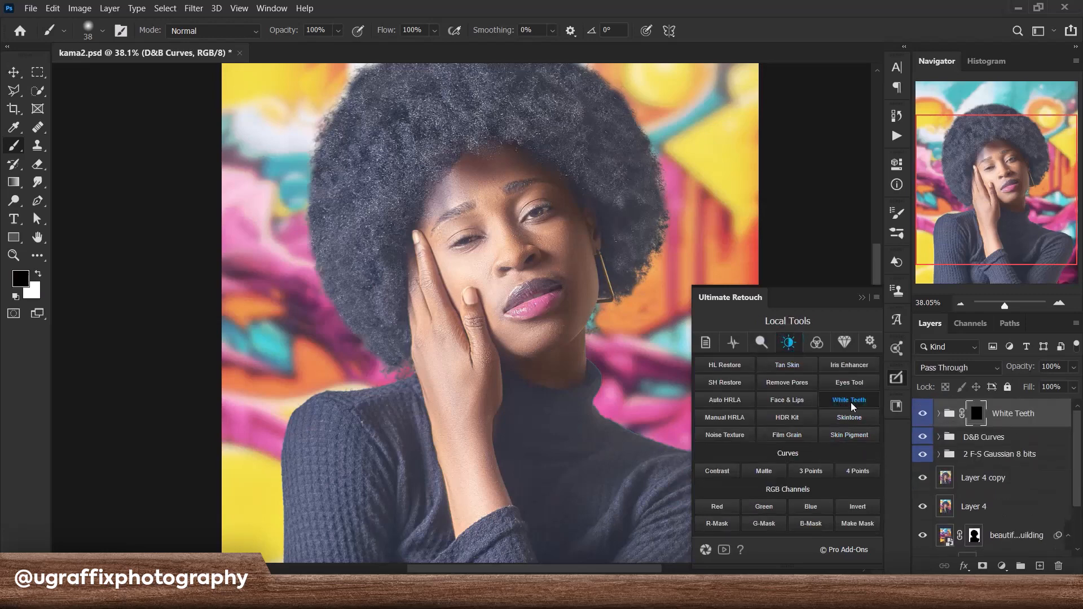
{"action": "mouse_move", "coordinate": [508, 228]}
{"action": "left_mouse_down"}
{"action": "mouse_move", "coordinate": [675, 184]}
{"action": "mouse_move", "coordinate": [584, 249]}
{"action": "mouse_move", "coordinate": [589, 236]}
{"action": "mouse_move", "coordinate": [605, 250]}
{"action": "left_mouse_up"}
{"action": "key", "text": "x"}
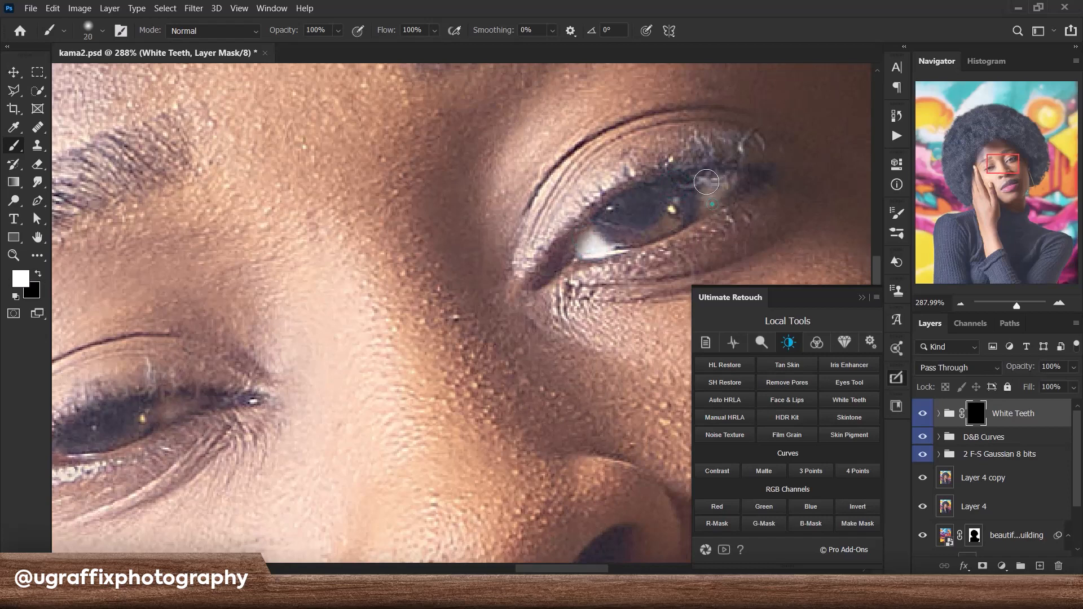
{"action": "mouse_move", "coordinate": [707, 198]}
{"action": "left_mouse_down"}
{"action": "mouse_move", "coordinate": [738, 183]}
{"action": "mouse_move", "coordinate": [706, 178]}
{"action": "mouse_move", "coordinate": [746, 173]}
{"action": "mouse_move", "coordinate": [711, 196]}
{"action": "left_mouse_up"}
{"action": "key", "text": "x"}
{"action": "key", "text": "x"}
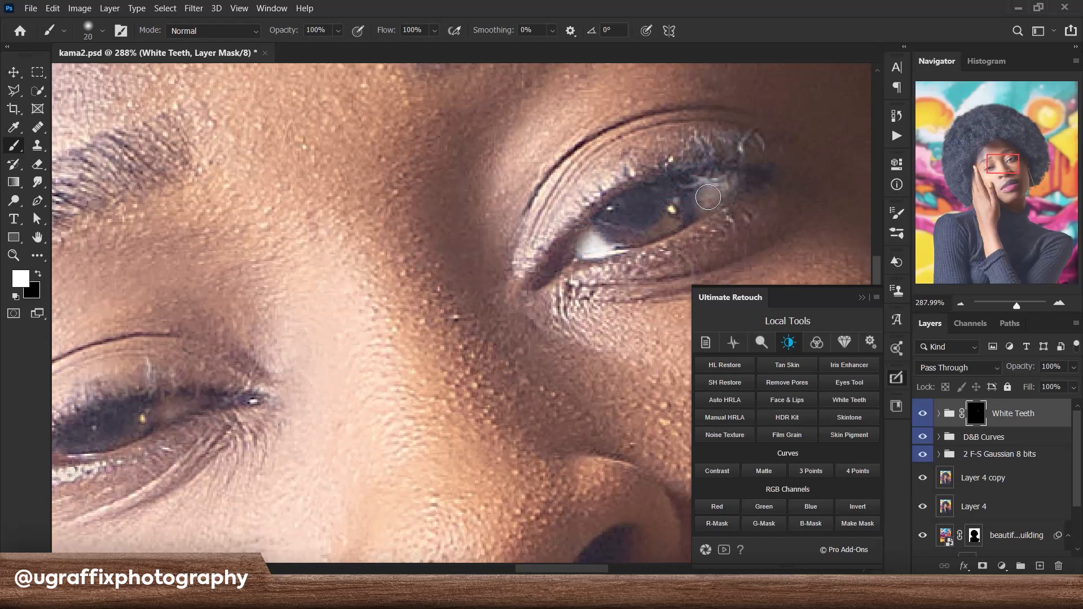
{"action": "mouse_move", "coordinate": [198, 430]}
{"action": "left_mouse_down"}
{"action": "mouse_move", "coordinate": [190, 406]}
{"action": "mouse_move", "coordinate": [164, 404]}
{"action": "left_mouse_up"}
{"action": "key", "text": "ctrl+0"}
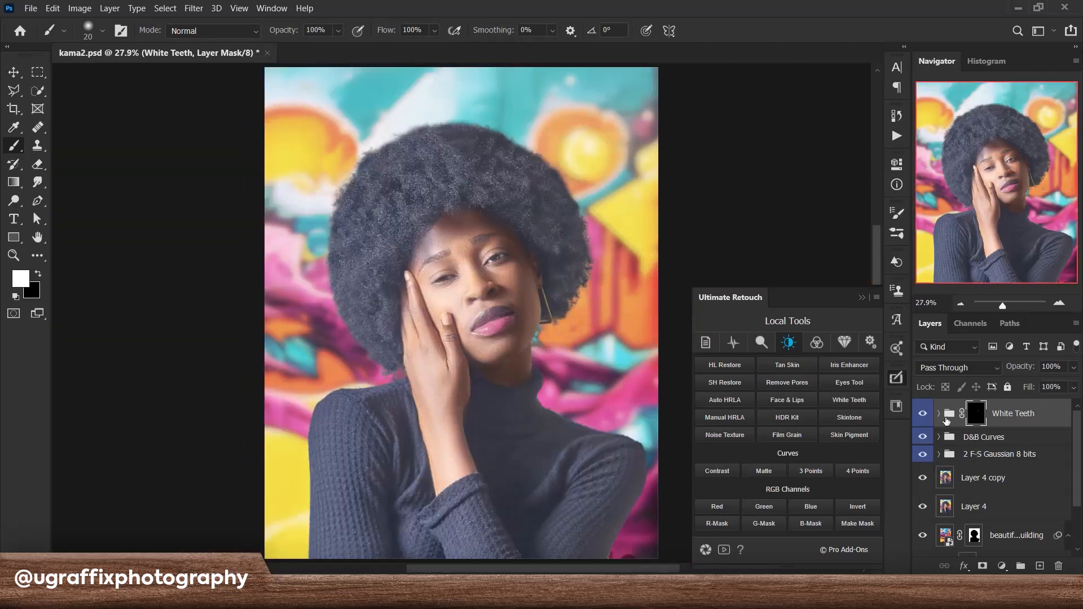
Step: Stamp all visible layers into a new top layer and convert it to a smart object
{"action": "key", "text": "ctrl+shift+alt+e"}
{"action": "right_click", "coordinate": [959, 417]}
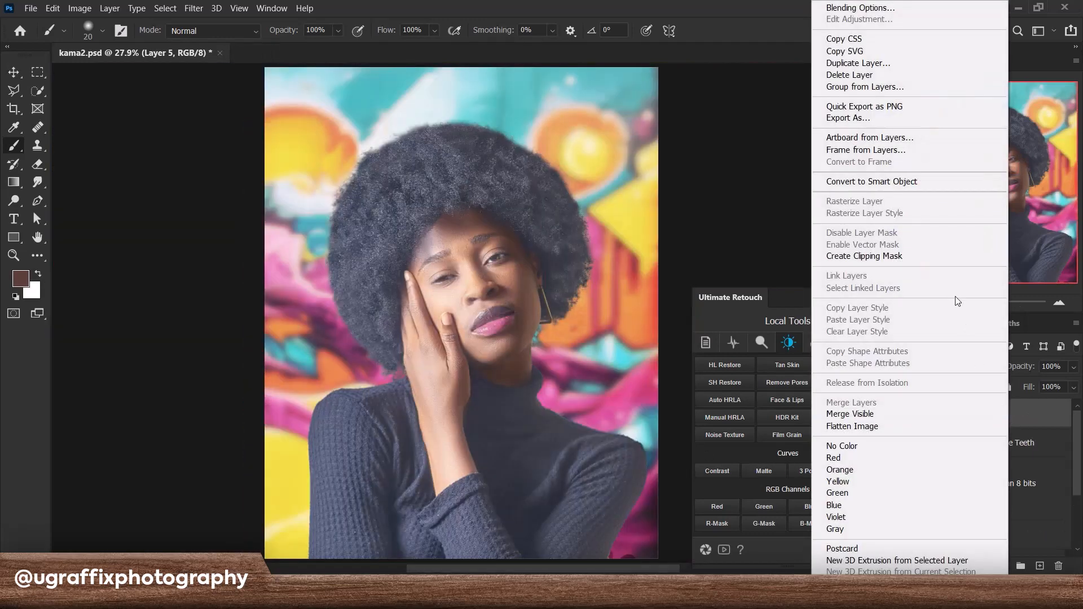
{"action": "left_click", "coordinate": [931, 181]}
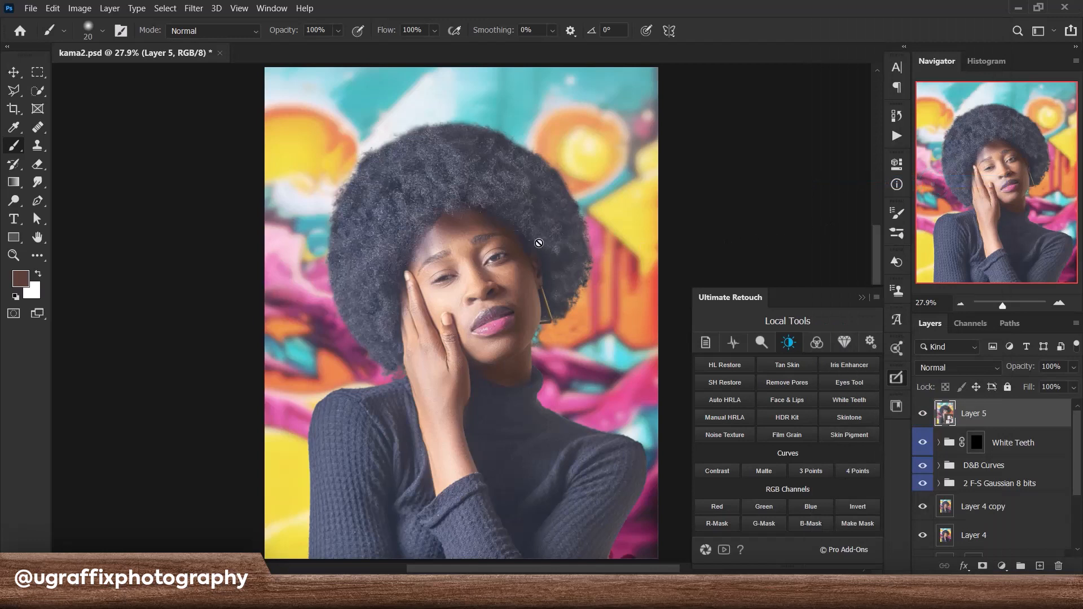
Step: Open the Camera Raw Filter on the stamped layer, apply the Auto tone settings, and set Contrast to +50
{"action": "scroll", "coordinate": [539, 243], "scroll_direction": "down", "scroll_amount": 1}
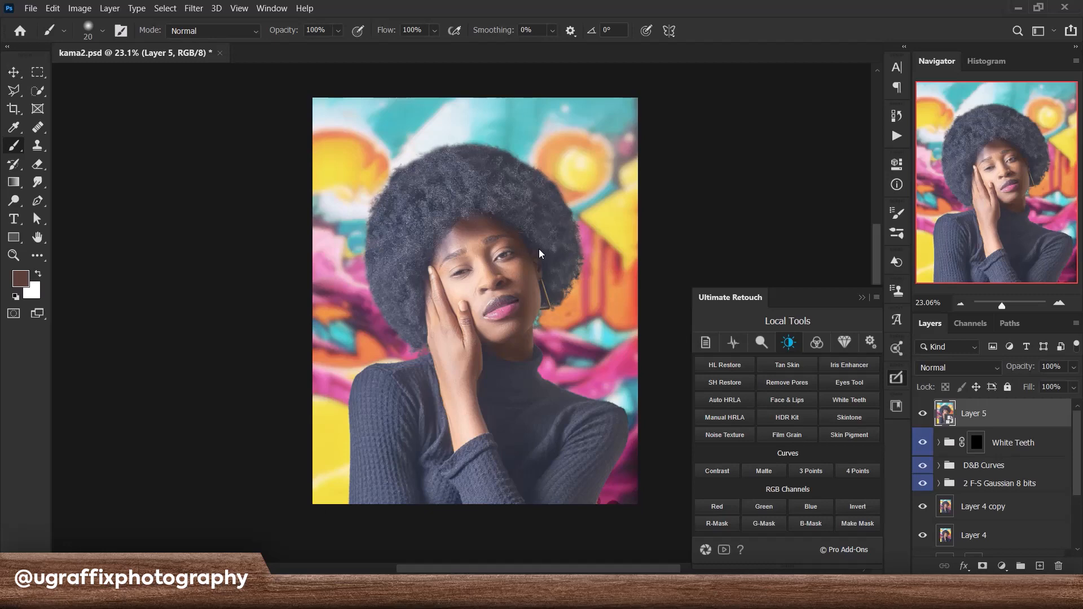
{"action": "key", "text": "ctrl+shift+a"}
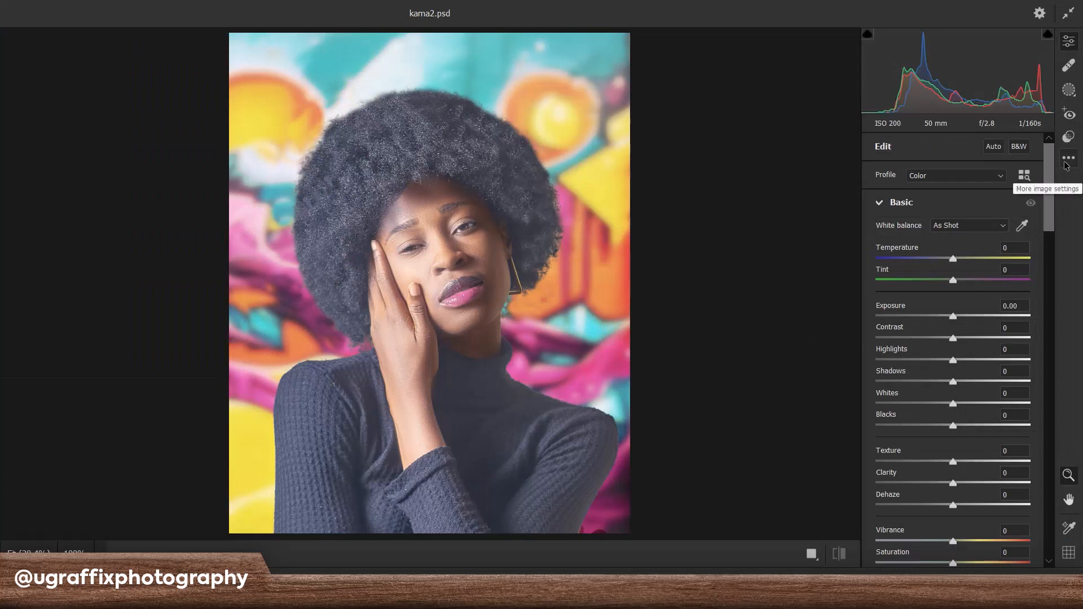
{"action": "left_click", "coordinate": [995, 146]}
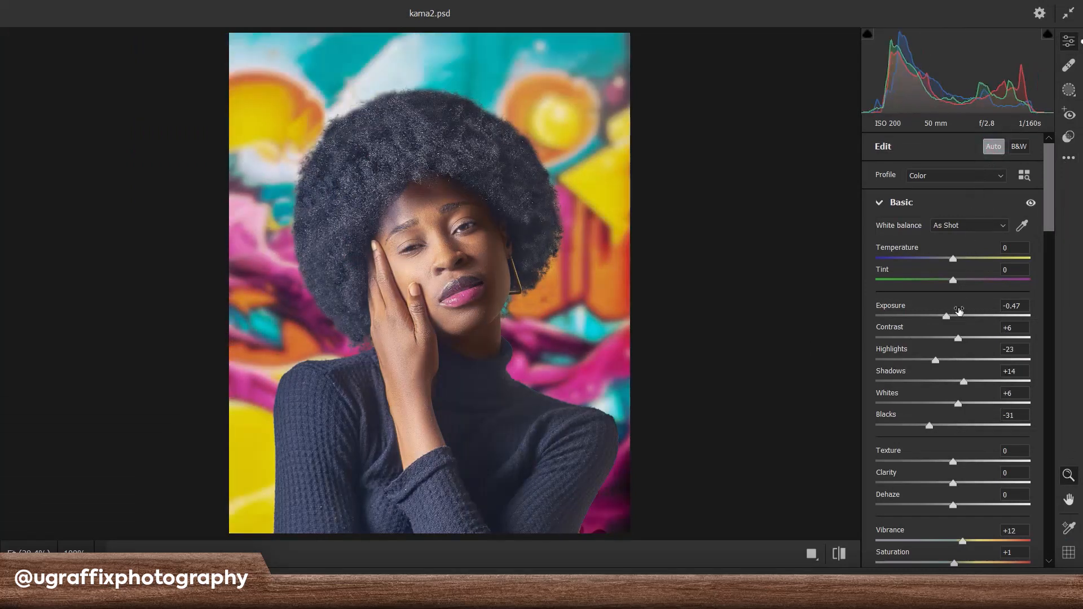
{"action": "left_click_drag", "start_coordinate": [958, 339], "coordinate": [985, 338]}
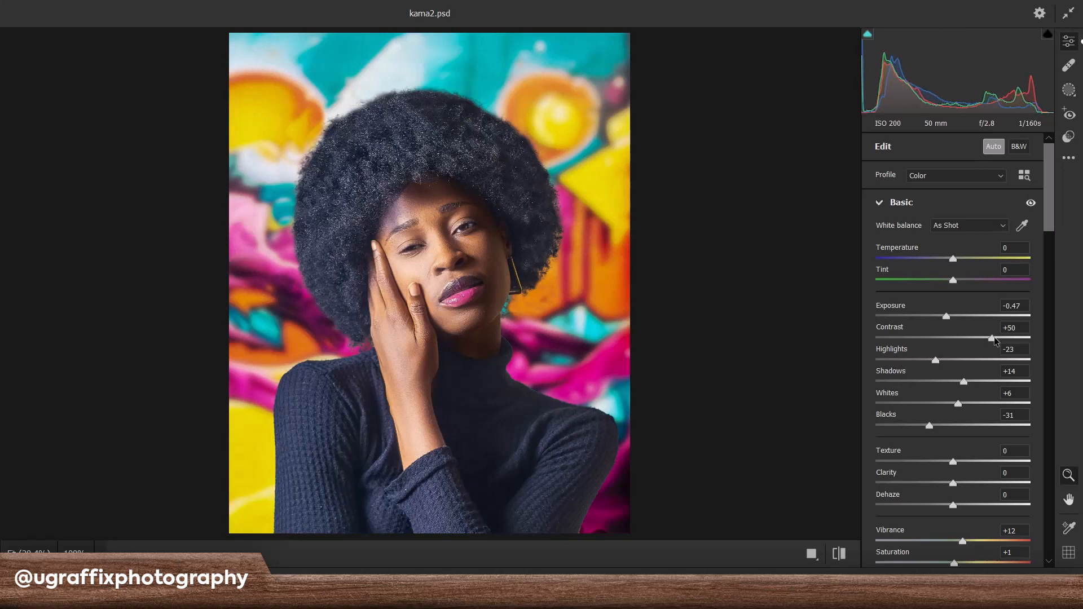
Step: Reset Exposure to 0.00 and set Highlights to -65, Shadows to +37, Whites to -28 and Blacks to +2
{"action": "scroll", "coordinate": [622, 225], "scroll_direction": "down", "scroll_amount": 1}
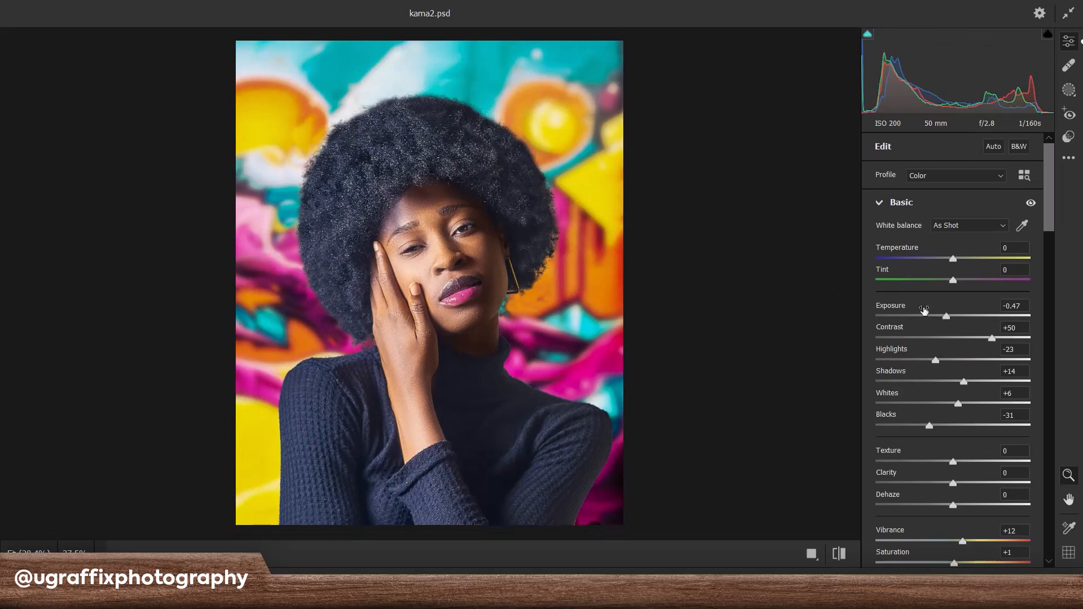
{"action": "double_click", "coordinate": [946, 316]}
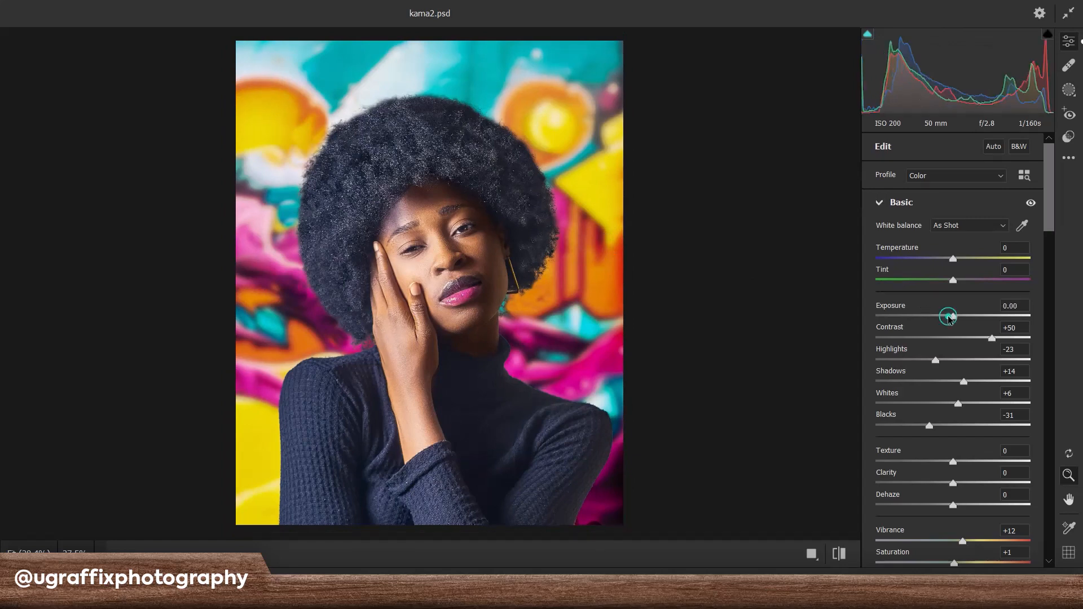
{"action": "left_click_drag", "start_coordinate": [936, 360], "coordinate": [903, 361]}
{"action": "left_click_drag", "start_coordinate": [981, 383], "coordinate": [982, 384]}
{"action": "left_click_drag", "start_coordinate": [958, 404], "coordinate": [932, 405]}
{"action": "left_click_drag", "start_coordinate": [930, 426], "coordinate": [954, 425]}
Step: Set Clarity to +5, Dehaze to +21 and Saturation to -4
{"action": "scroll", "coordinate": [940, 395], "scroll_direction": "down", "scroll_amount": 5}
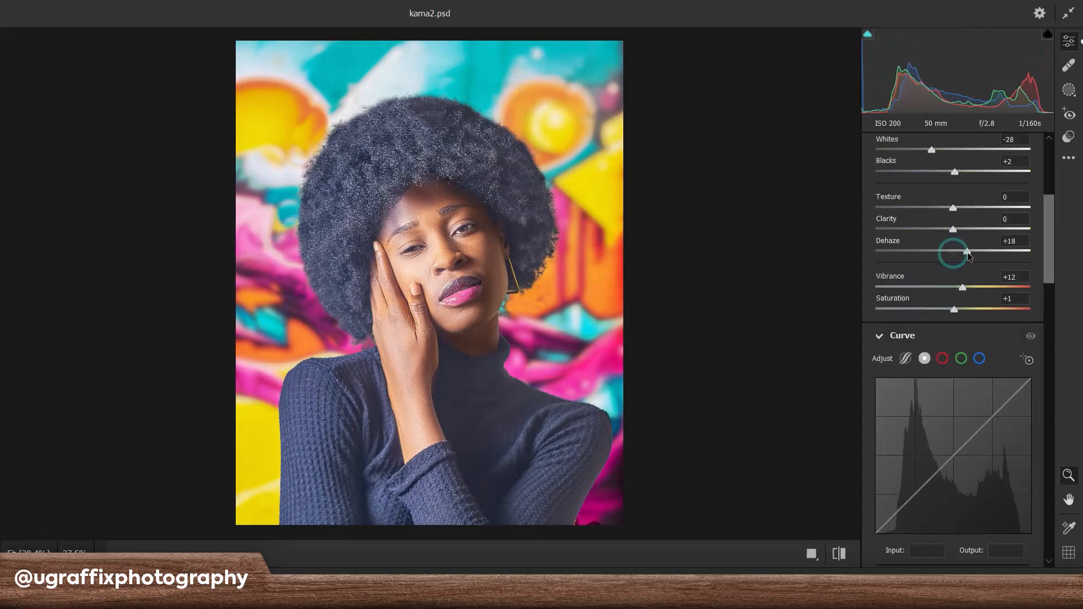
{"action": "left_click_drag", "start_coordinate": [953, 251], "coordinate": [970, 252]}
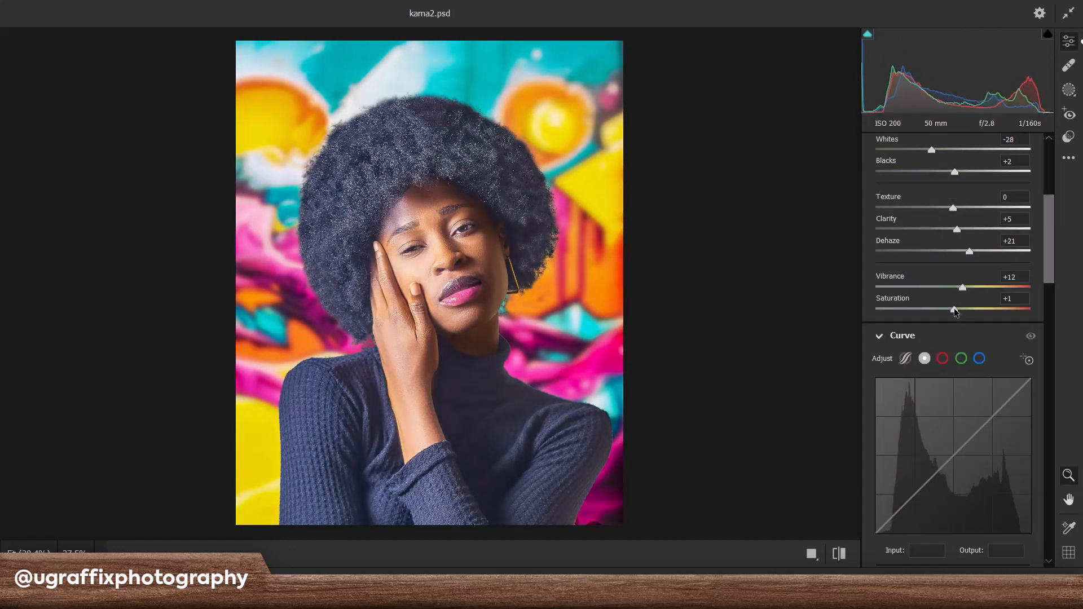
{"action": "left_click_drag", "start_coordinate": [954, 311], "coordinate": [951, 310]}
Step: Shape the point curve with a shadow point and a highlight point, placing the highlight point at input 183, output 179
{"action": "scroll", "coordinate": [967, 326], "scroll_direction": "down", "scroll_amount": 3}
{"action": "left_click_drag", "start_coordinate": [982, 258], "coordinate": [991, 255]}
{"action": "left_click", "coordinate": [926, 318]}
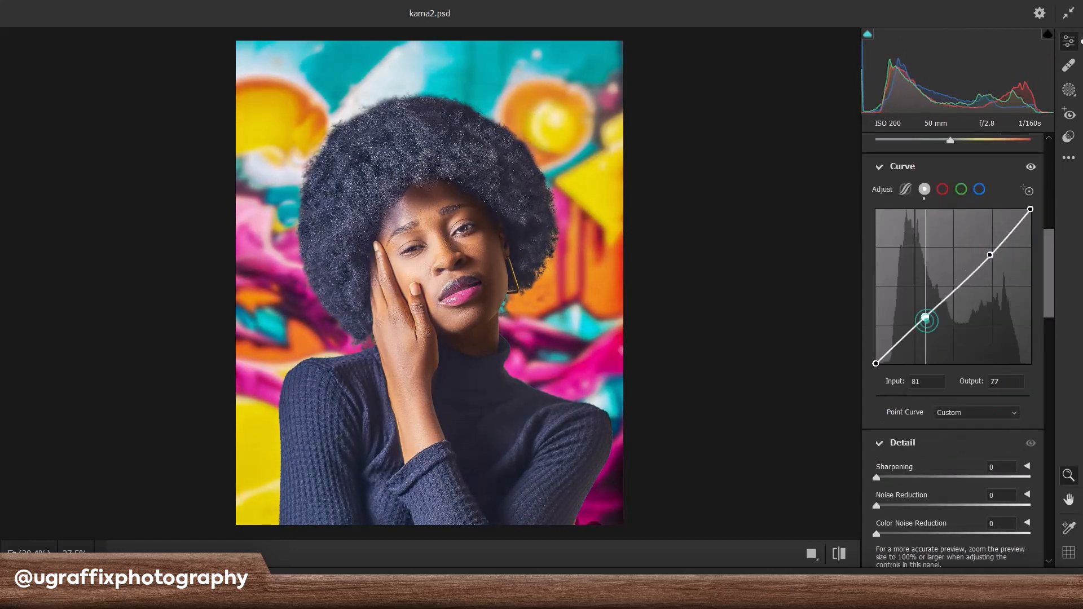
{"action": "left_click_drag", "start_coordinate": [926, 318], "coordinate": [925, 314]}
{"action": "left_click_drag", "start_coordinate": [990, 255], "coordinate": [987, 255]}
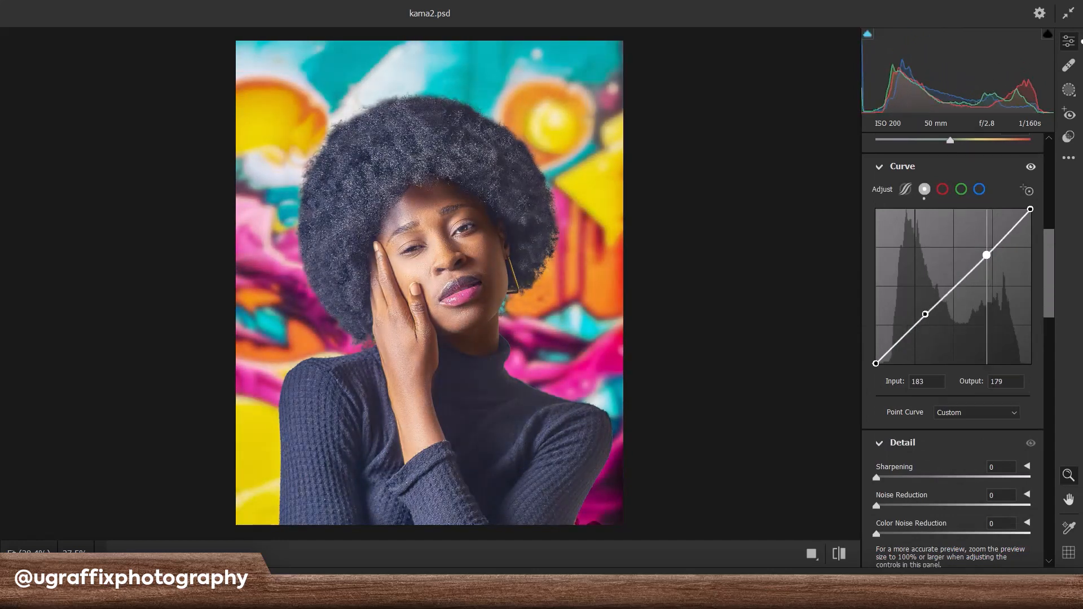
Step: Slightly lower tonal regions of the parametric curve and add a moderate amount of Noise Reduction
{"action": "left_click", "coordinate": [905, 189]}
{"action": "left_click_drag", "start_coordinate": [953, 403], "coordinate": [946, 405]}
{"action": "left_click_drag", "start_coordinate": [953, 447], "coordinate": [949, 469]}
{"action": "scroll", "coordinate": [926, 477], "scroll_direction": "down", "scroll_amount": 3}
{"action": "left_click_drag", "start_coordinate": [876, 361], "coordinate": [915, 389]}
Step: Slightly lower the Saturation and raise the Luminance of the oranges in the Color Mixer
{"action": "scroll", "coordinate": [953, 460], "scroll_direction": "down", "scroll_amount": 5}
{"action": "left_click", "coordinate": [899, 267]}
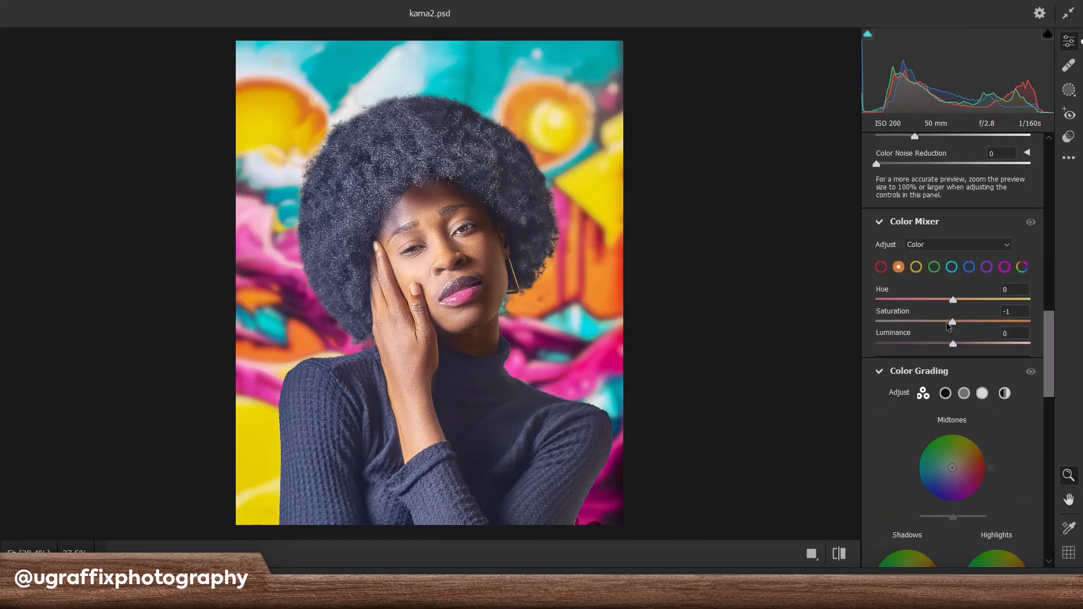
{"action": "left_click_drag", "start_coordinate": [953, 322], "coordinate": [949, 322]}
{"action": "left_click_drag", "start_coordinate": [953, 344], "coordinate": [962, 321]}
Step: Adjust the yellows, reds and magentas in the Color Mixer, and raise the blue Saturation to +10
{"action": "left_click", "coordinate": [916, 267]}
{"action": "left_click", "coordinate": [881, 266]}
{"action": "left_click", "coordinate": [1005, 267]}
{"action": "left_click", "coordinate": [969, 267]}
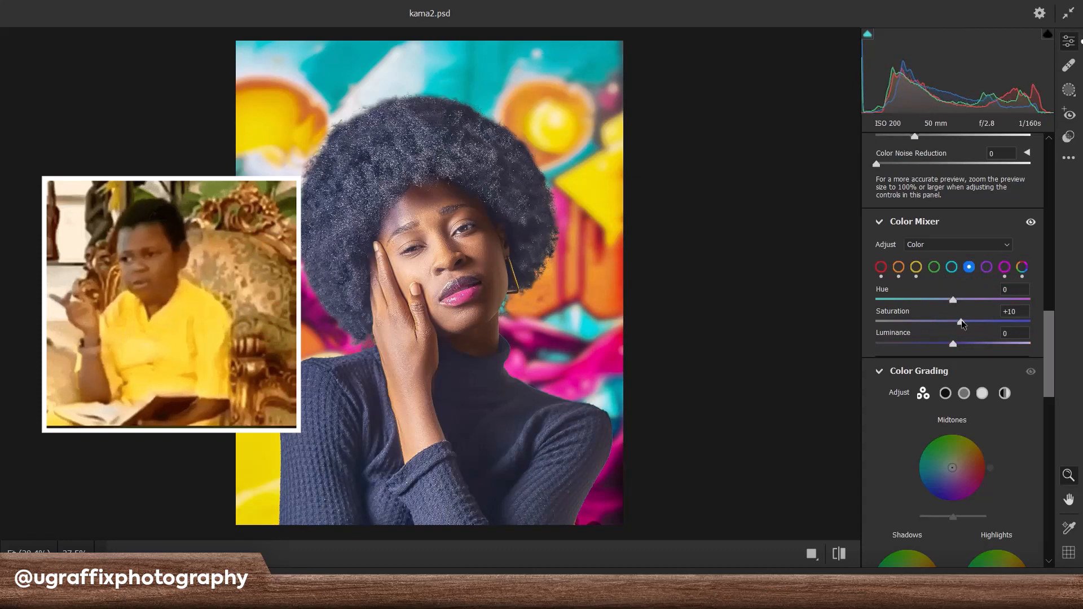
Step: Color-grade the shadows to hue 55, saturation 7, the midtones to hue 25, saturation 3, and the highlights to hue 51, saturation 13
{"action": "scroll", "coordinate": [962, 320], "scroll_direction": "down", "scroll_amount": 5}
{"action": "left_click", "coordinate": [946, 140]}
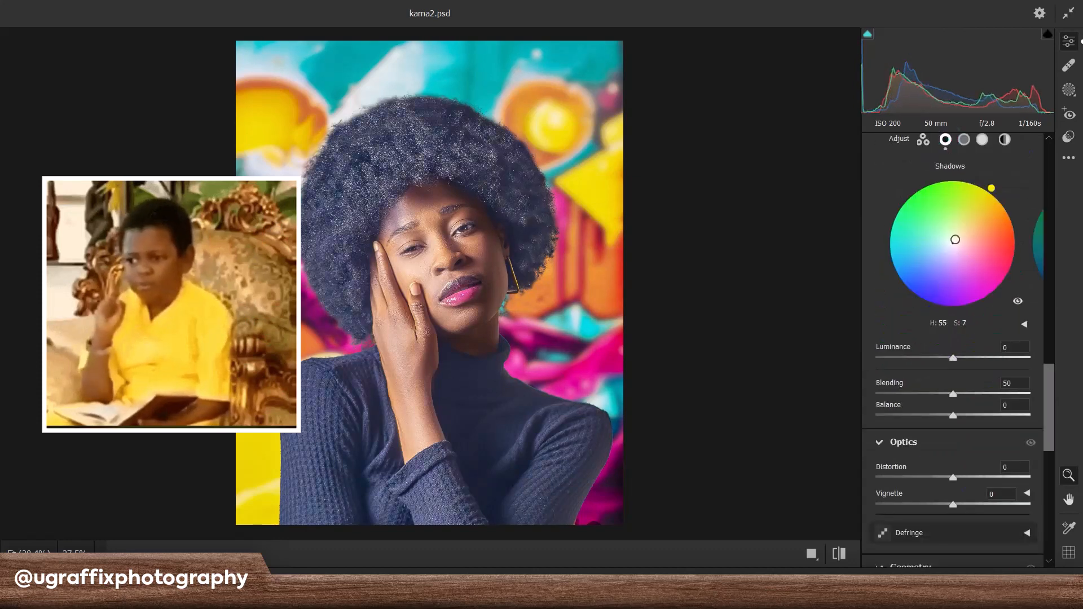
{"action": "left_click", "coordinate": [964, 140]}
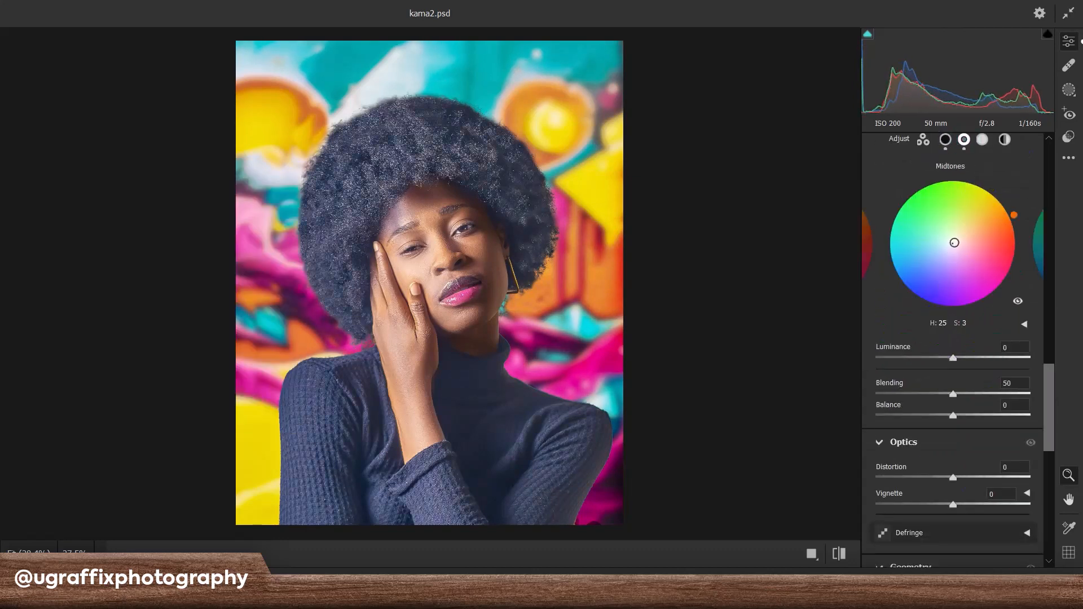
{"action": "left_click", "coordinate": [982, 140]}
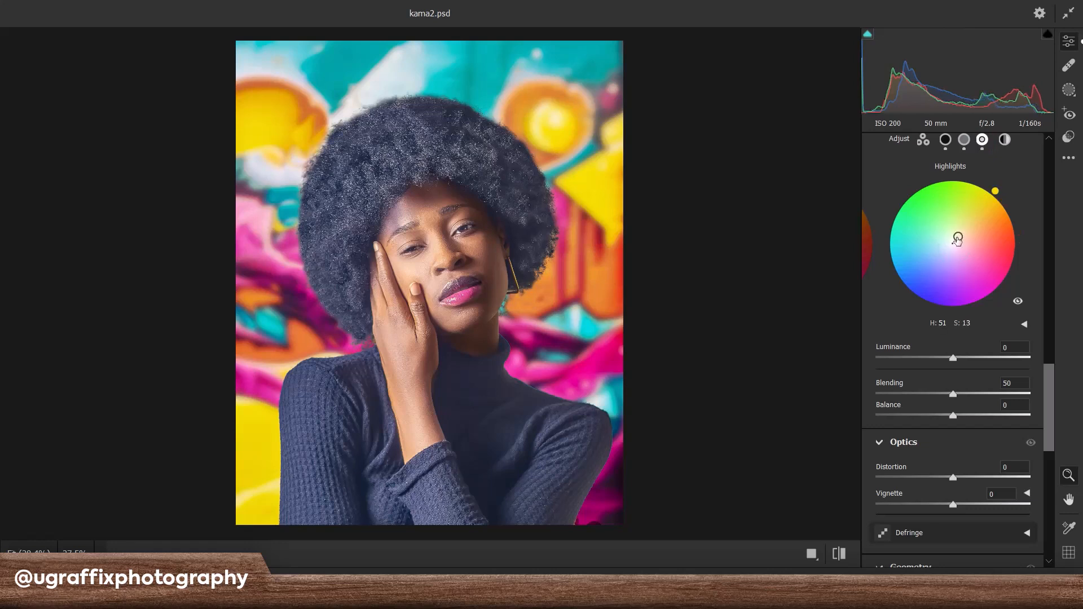
Step: Fine-tune the white balance Temperature, trying a reset and undoing it, and apply the Camera Raw adjustments
{"action": "left_click_drag", "start_coordinate": [1048, 392], "coordinate": [1048, 169]}
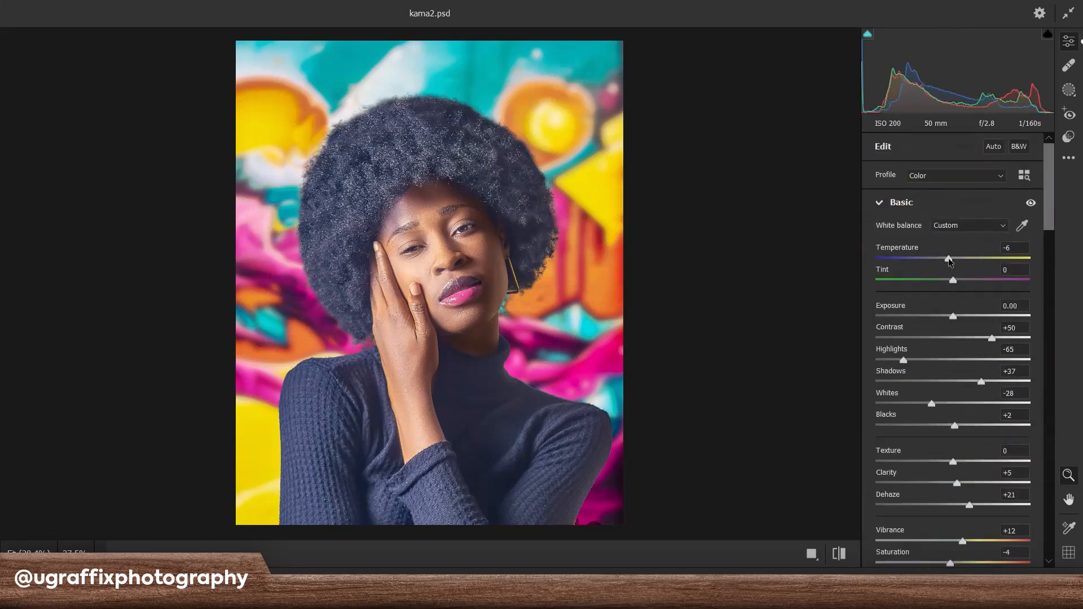
{"action": "left_click_drag", "start_coordinate": [956, 259], "coordinate": [952, 260]}
{"action": "double_click", "coordinate": [952, 259]}
{"action": "key", "text": "ctrl+z"}
{"action": "left_click", "coordinate": [1046, 588]}
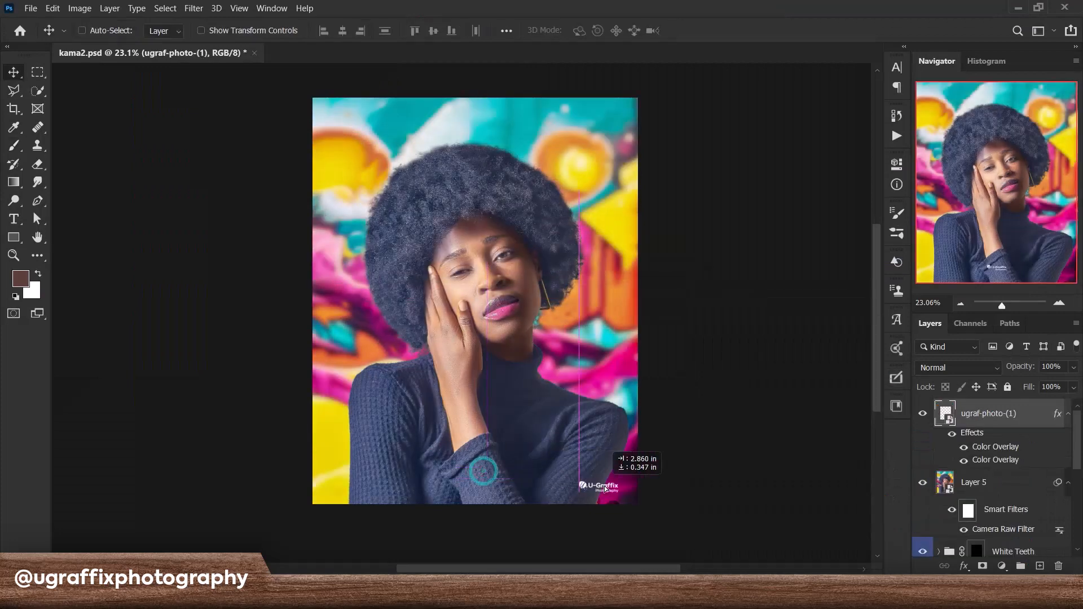
Step: Move the U-Graffix Photography logo near the portrait's lower-right corner, over the sleeve
{"action": "left_click_drag", "start_coordinate": [603, 483], "coordinate": [608, 483]}
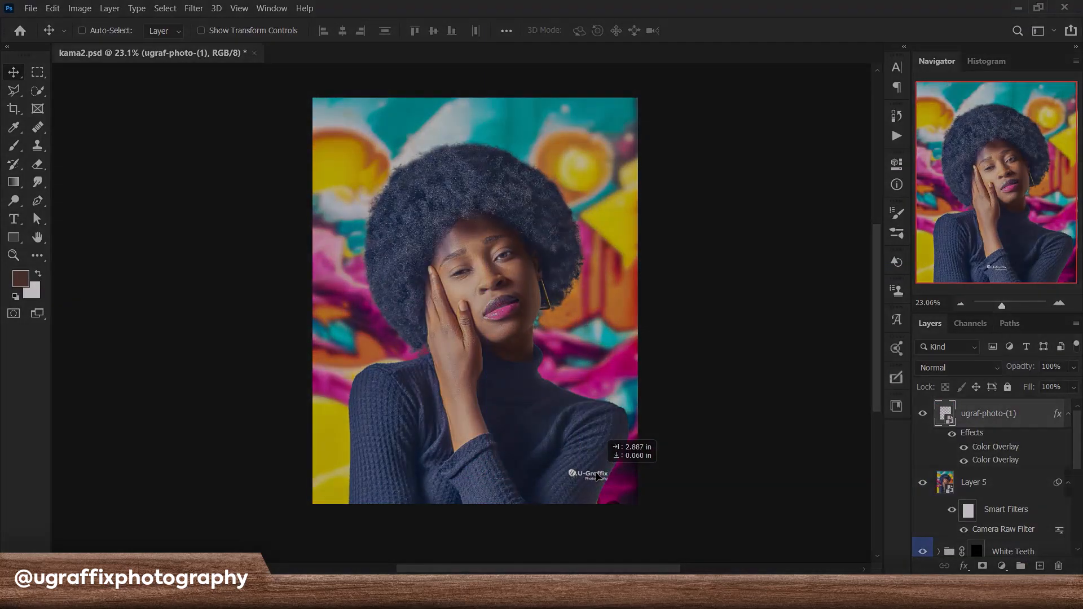